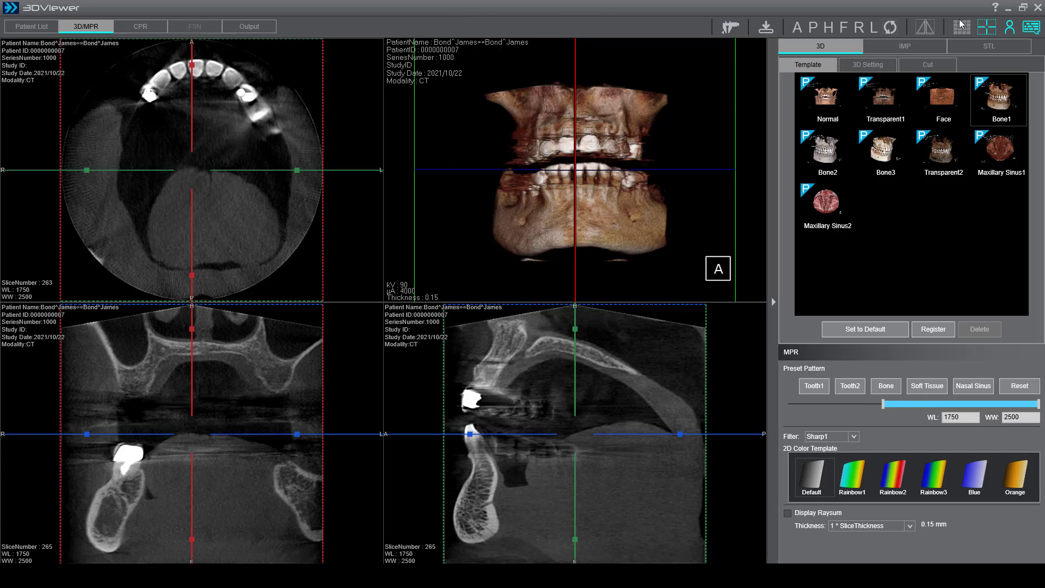
Hide the slice reference lines and turn the 3D model to an enlarged view of the right side of the jaws.
click(986, 26)
drag(574, 203, 538, 134)
scroll(550, 91, up, 4)
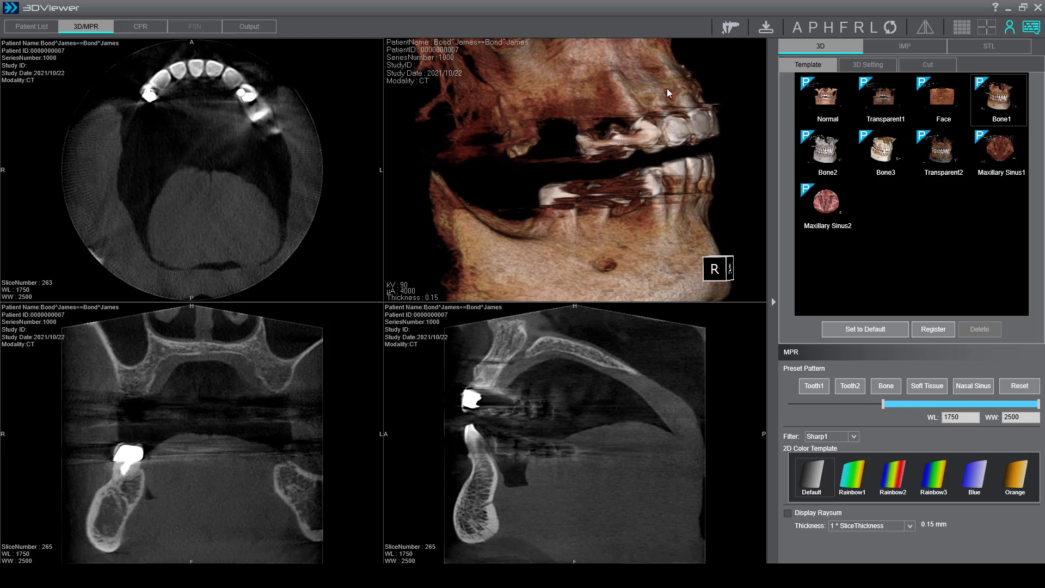
drag(551, 117, 590, 145)
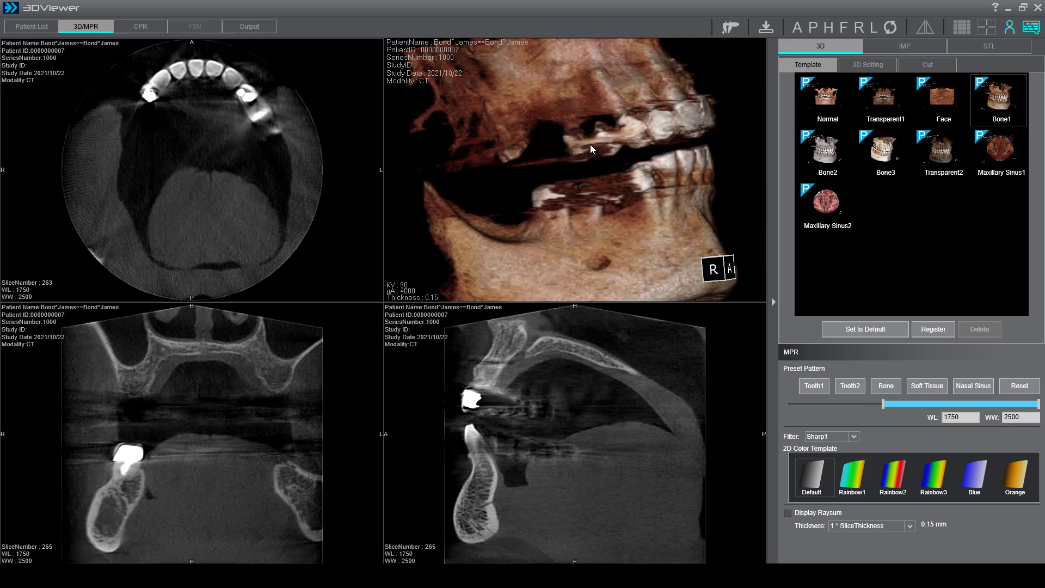
Turn the slice reference lines back on and set the 3D model to the anterior view.
click(990, 26)
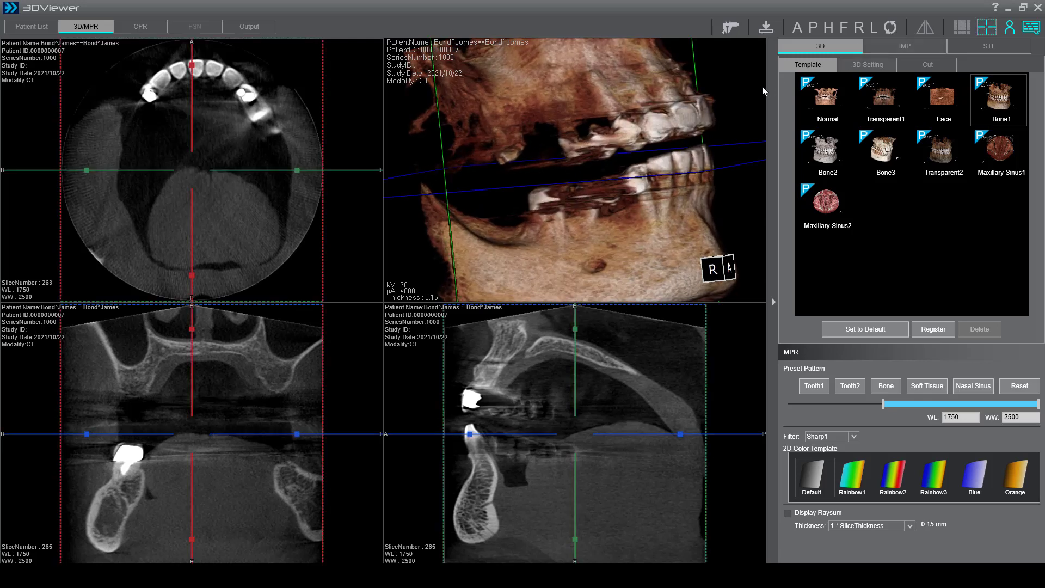
drag(636, 198, 615, 158)
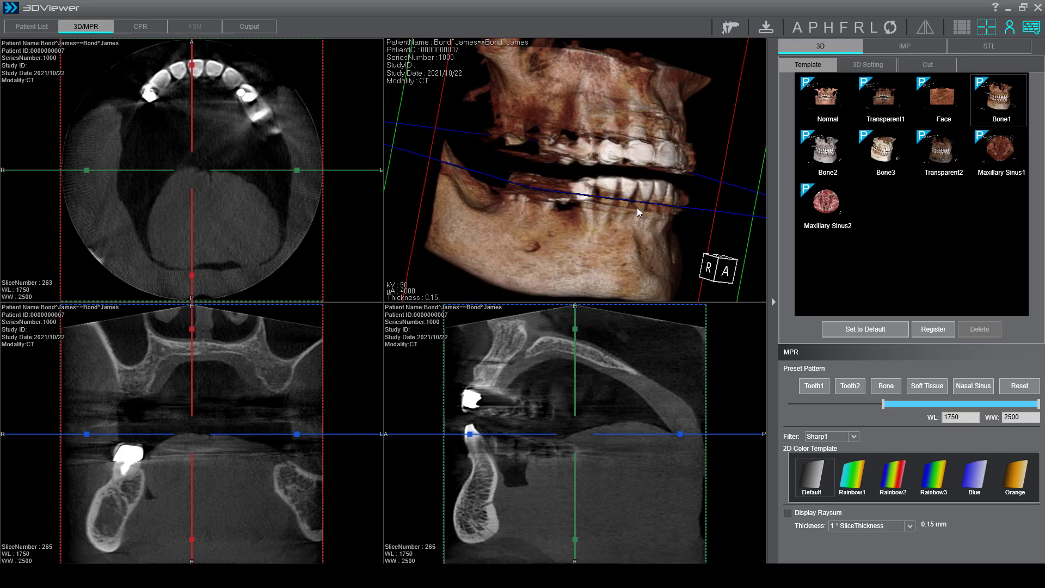
click(798, 32)
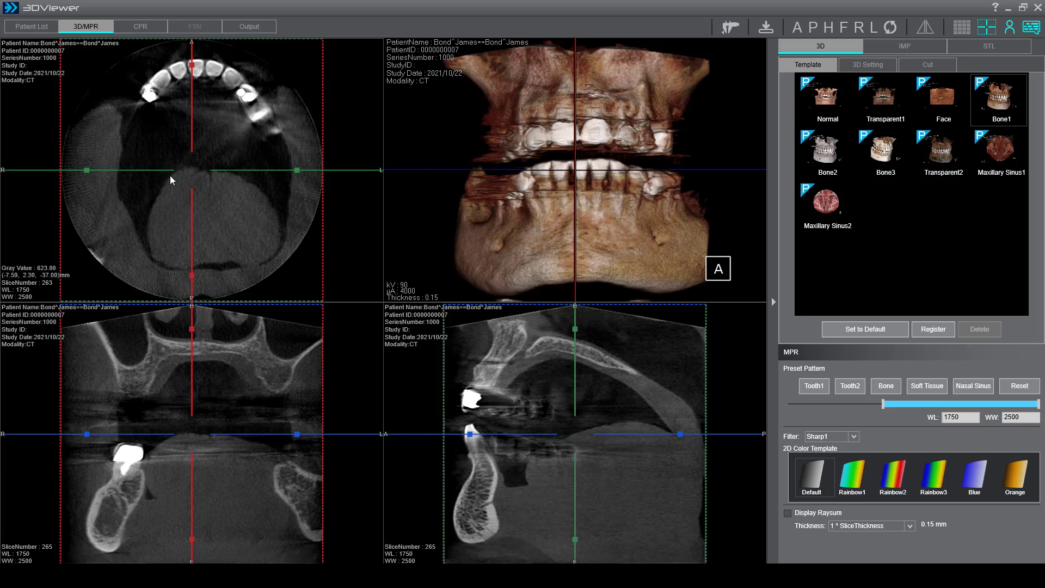
Centre the crosshair on the missing-tooth gap in the upper right jaw and browse the axial slices to slice 356.
drag(190, 171, 136, 128)
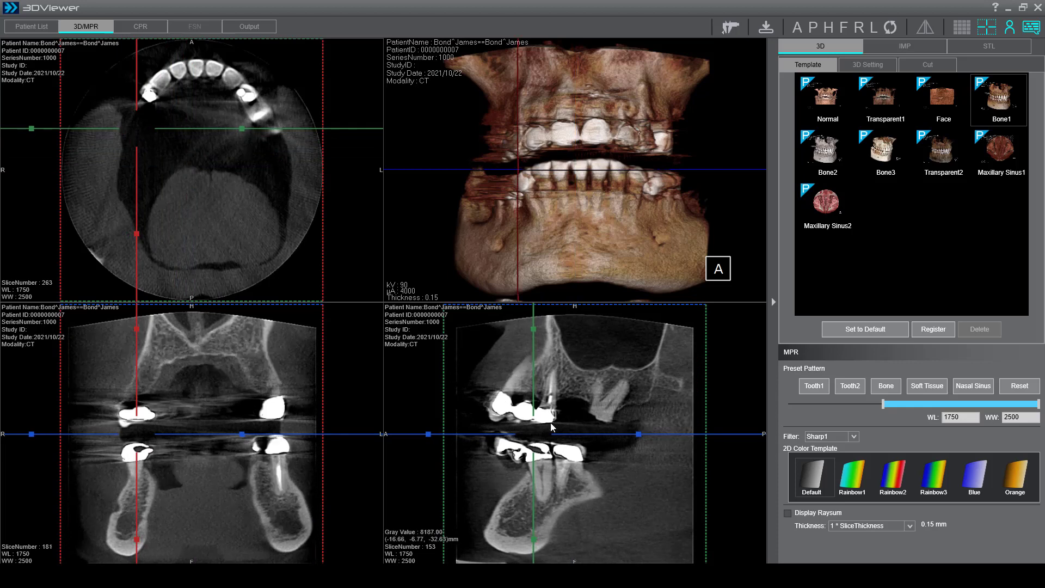
drag(534, 434, 577, 391)
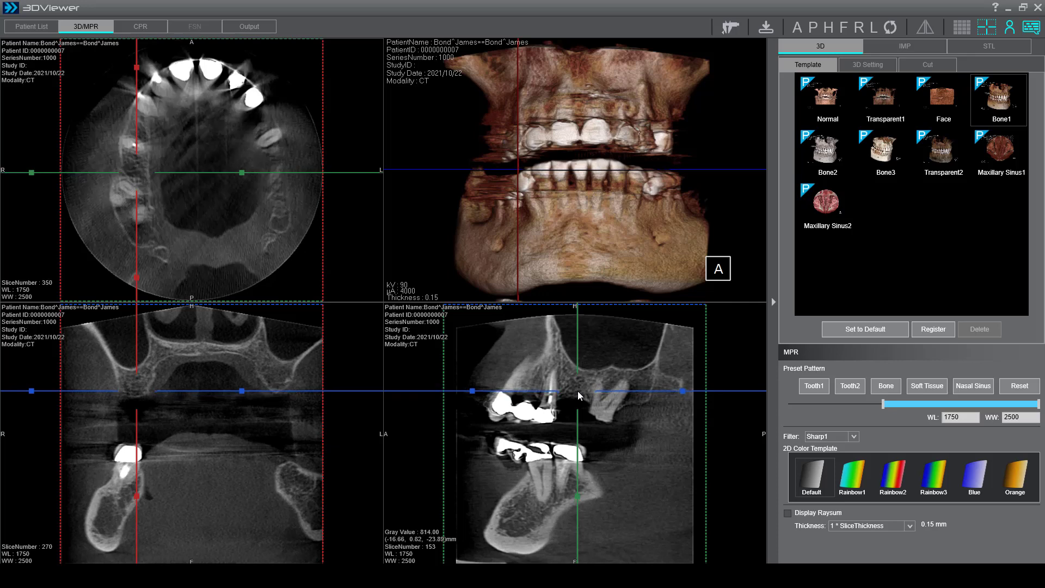
scroll(191, 220, down, 4)
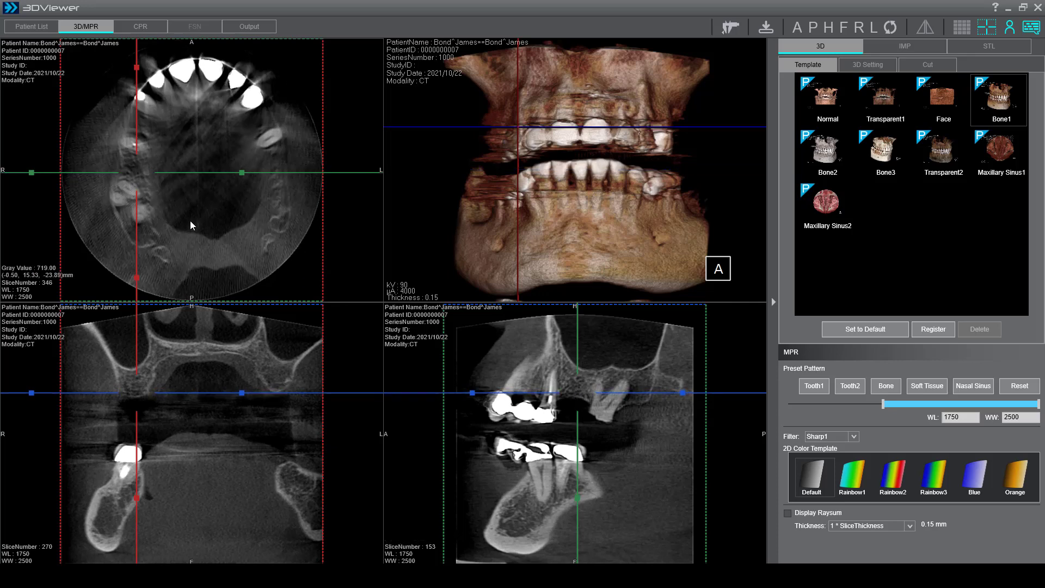
scroll(191, 221, down, 6)
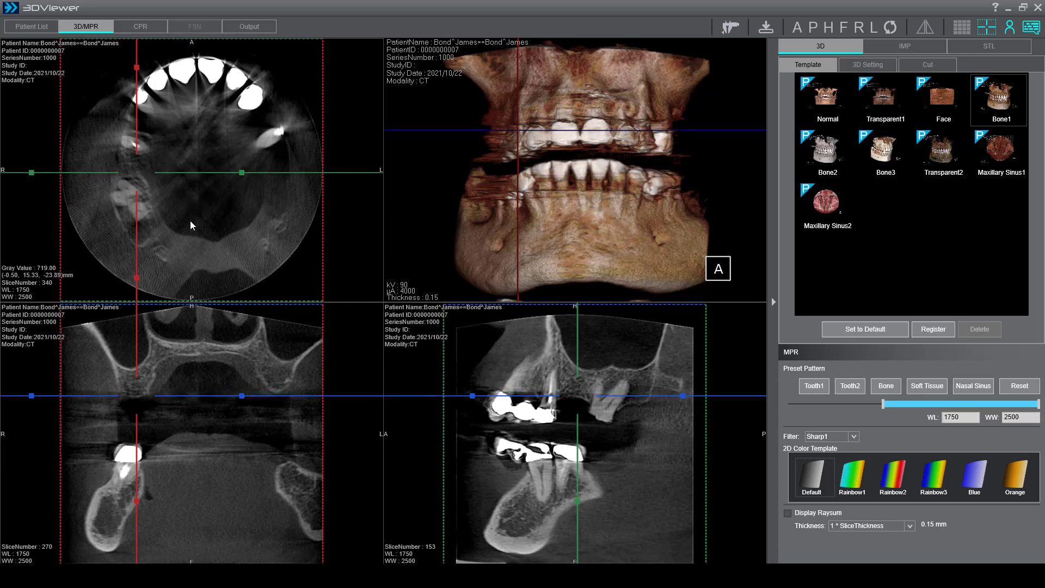
scroll(190, 220, up, 12)
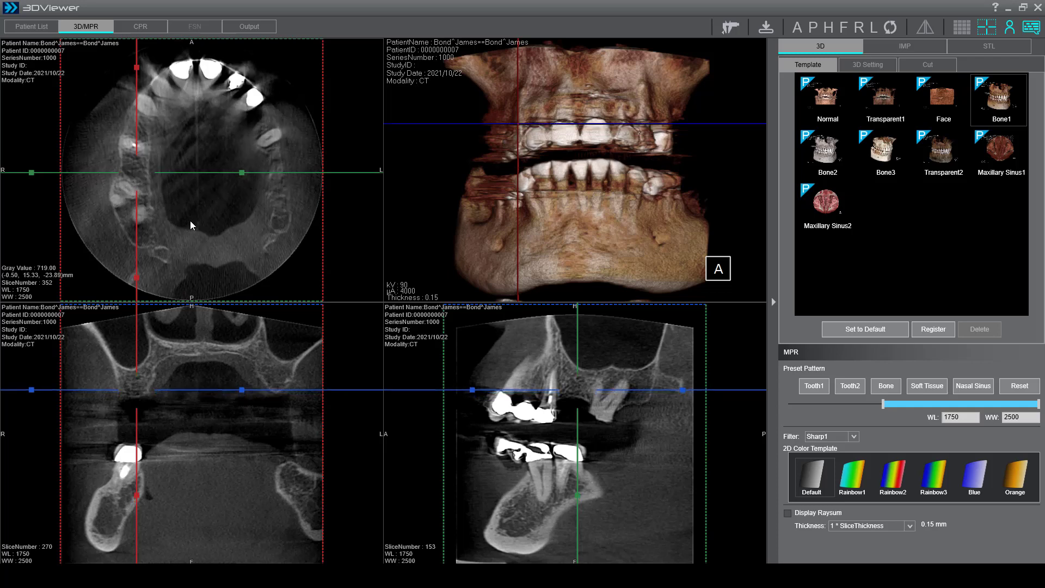
scroll(191, 225, up, 2)
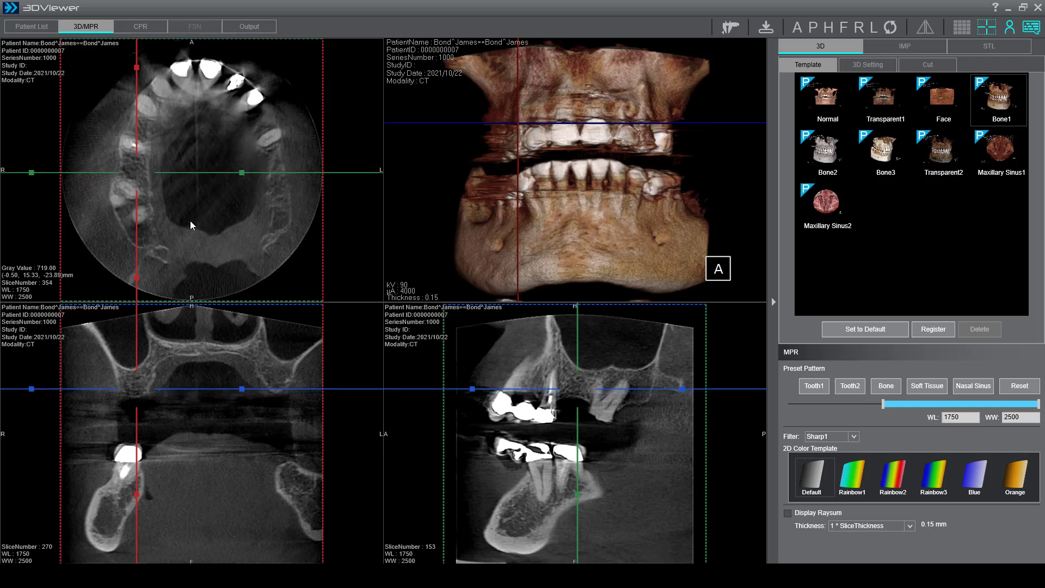
scroll(191, 220, up, 2)
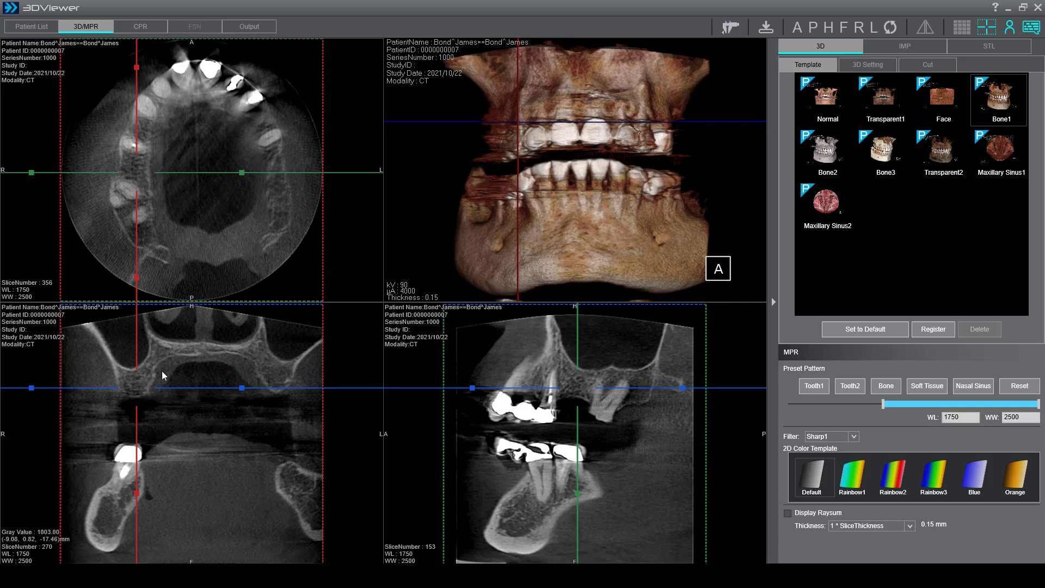
Enlarge the coronal view around the upper right ridge below the sinus and centre the crosshair on that ridge.
mouse_move(162, 370)
right_down()
mouse_move(172, 339)
mouse_move(162, 370)
right_up()
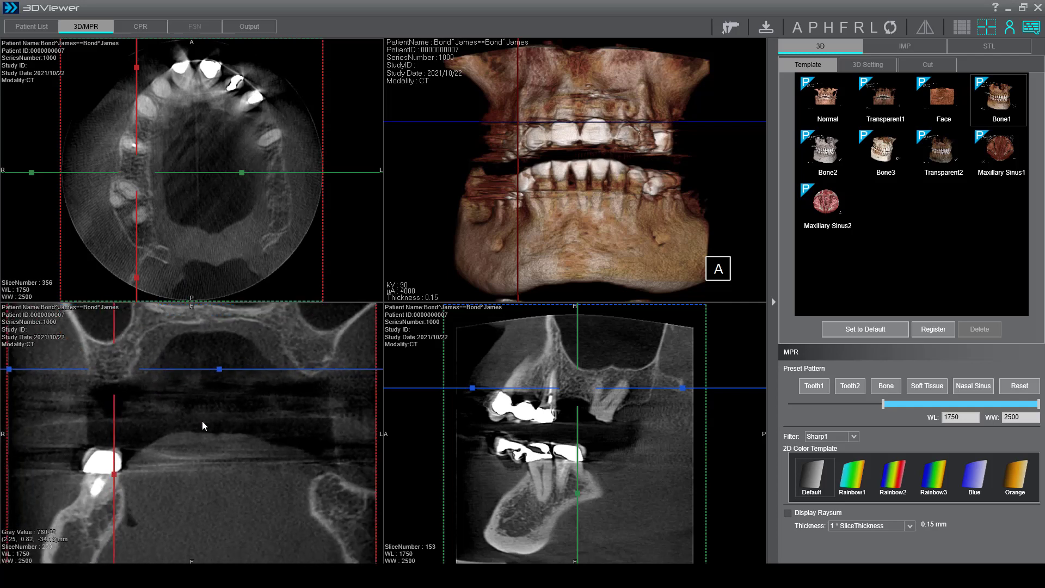
mouse_move(205, 425)
right_down()
mouse_move(203, 367)
mouse_move(211, 458)
mouse_move(210, 422)
right_up()
middle_drag(174, 408, 264, 463)
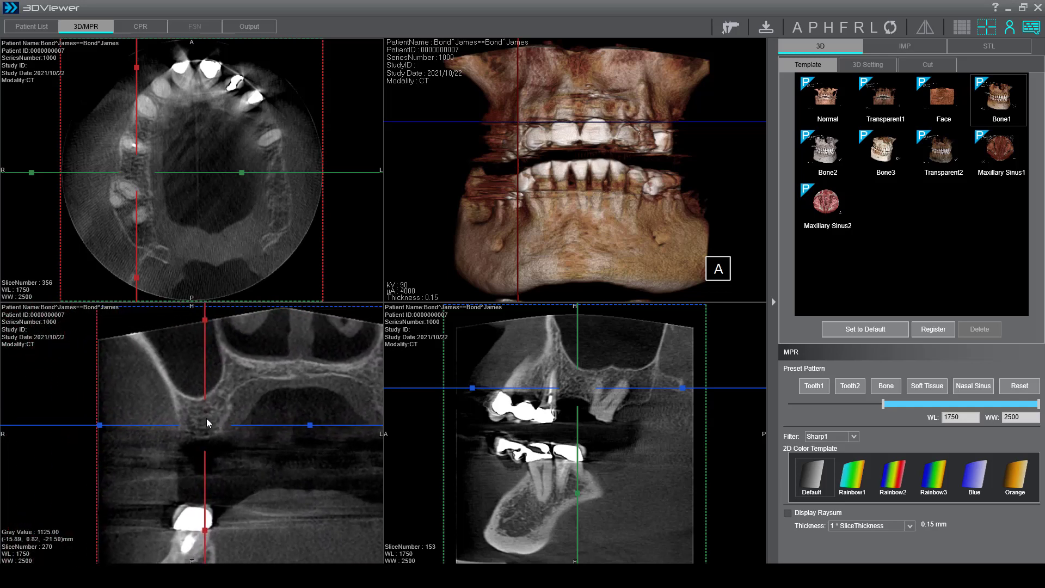
drag(204, 425, 202, 431)
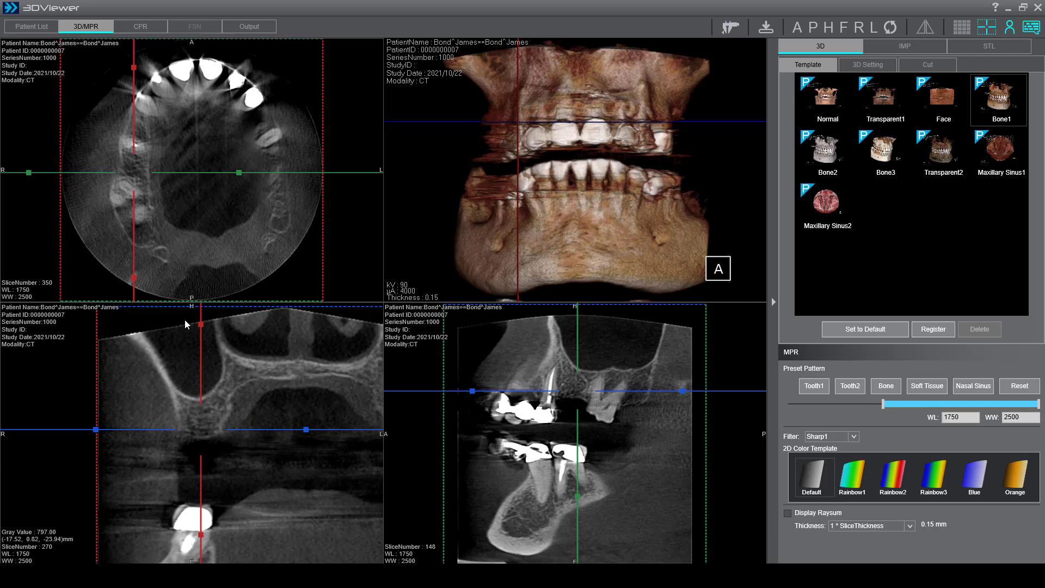
Enlarge the axial view on the upper right missing-tooth gap and set it to slice 352.
right_drag(149, 188, 149, 148)
middle_drag(148, 144, 273, 159)
scroll(223, 180, down, 4)
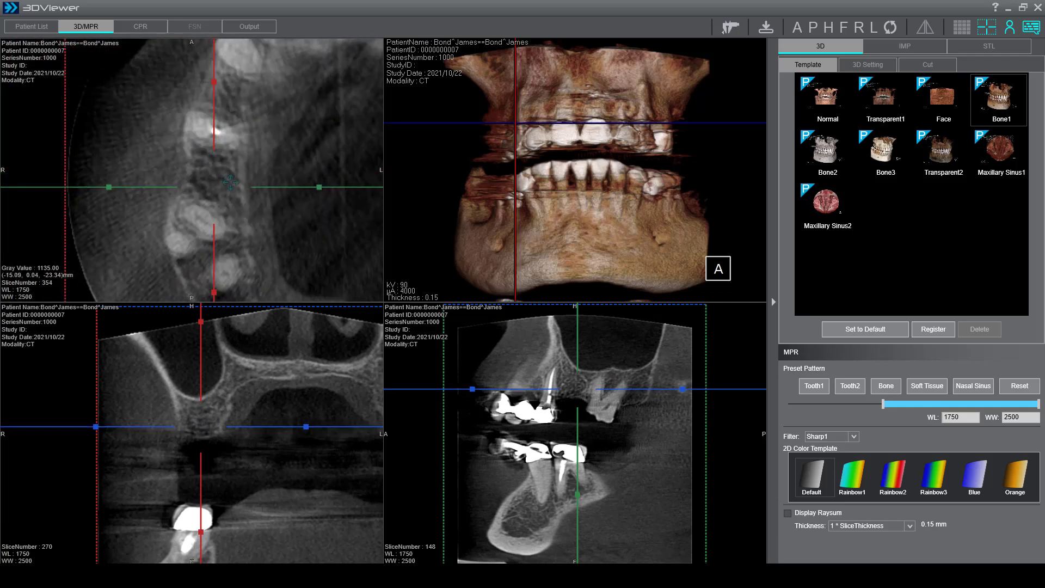
scroll(231, 183, up, 2)
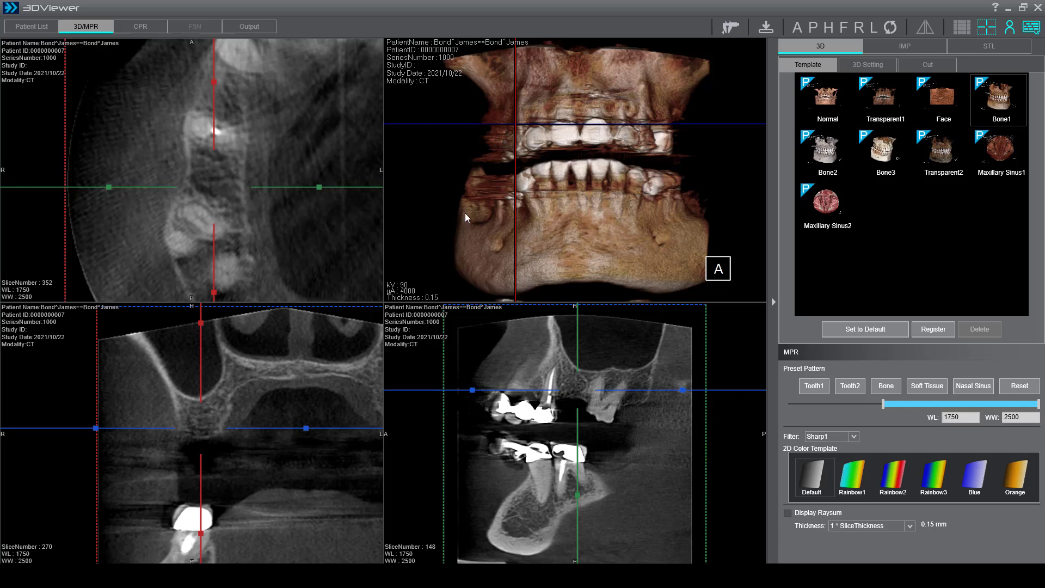
Set the 3D model to the right-side view, enlarged on the upper jaw with the missing-tooth gap in sight.
drag(520, 195, 606, 181)
click(859, 27)
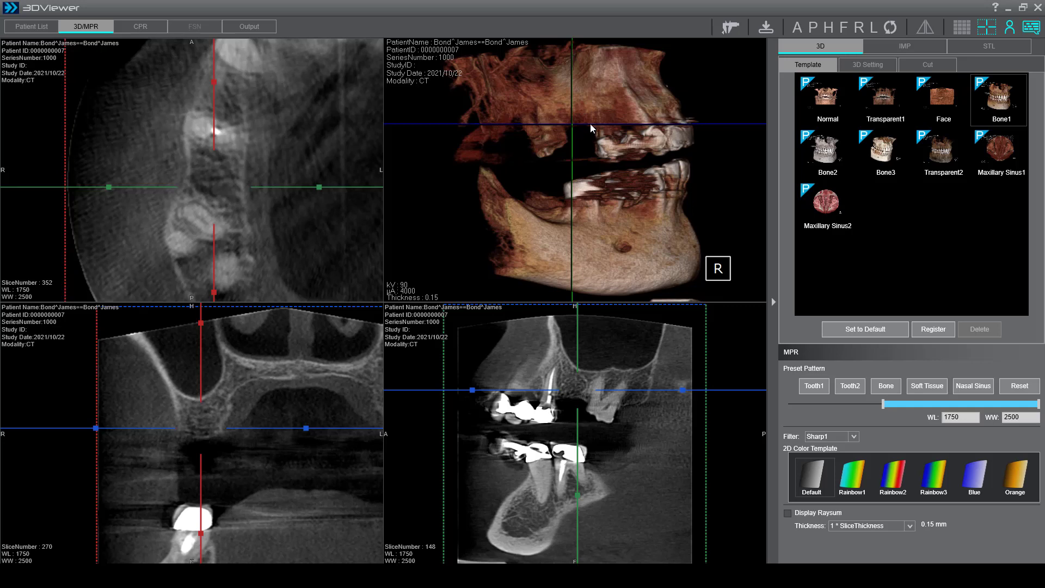
right_drag(601, 134, 606, 97)
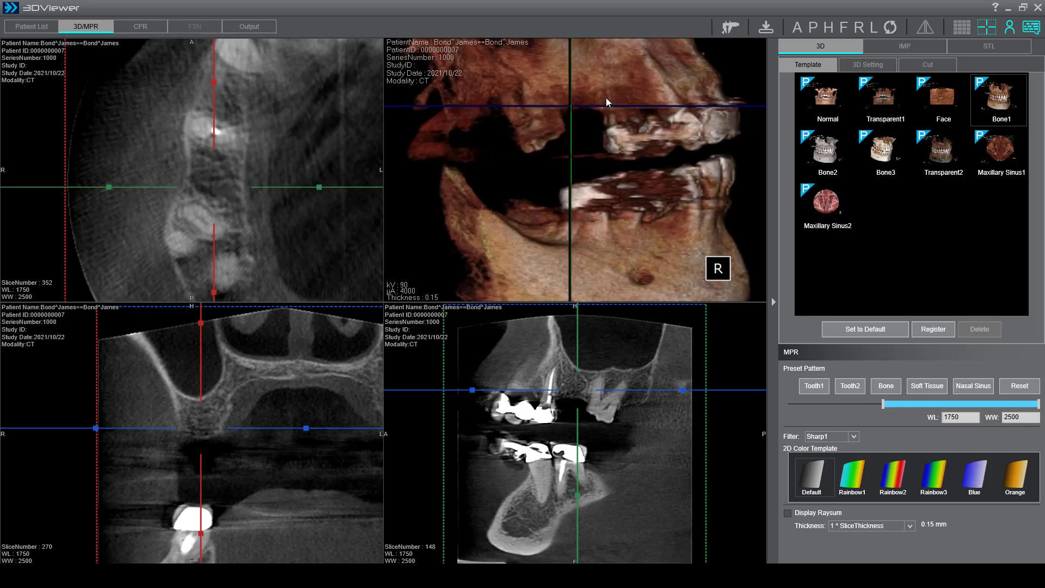
drag(607, 162, 583, 185)
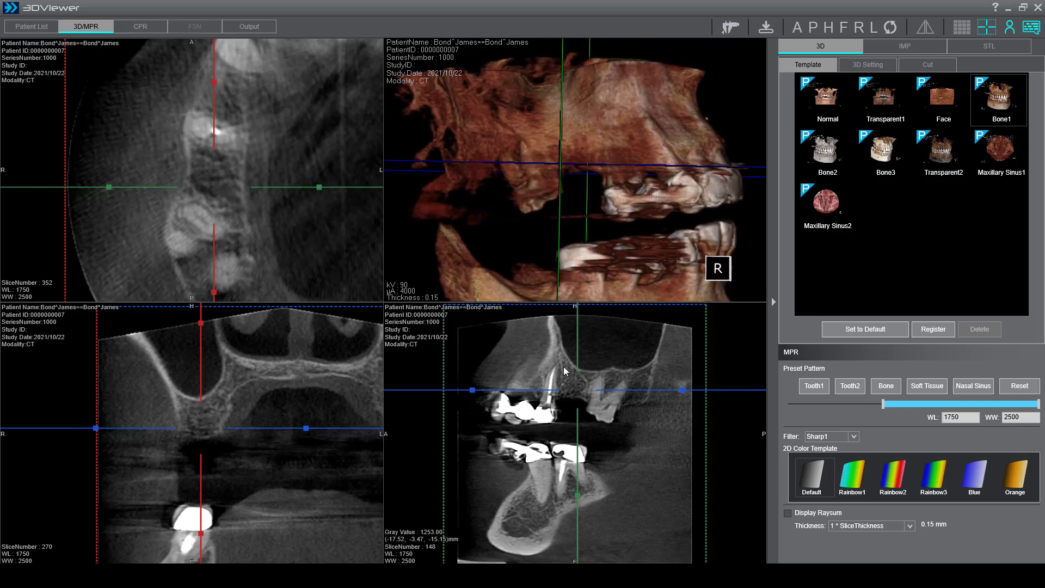
Enlarge the sagittal view on the missing-tooth gap and examine the bone below the sinus across neighbouring slices.
scroll(605, 415, up, 5)
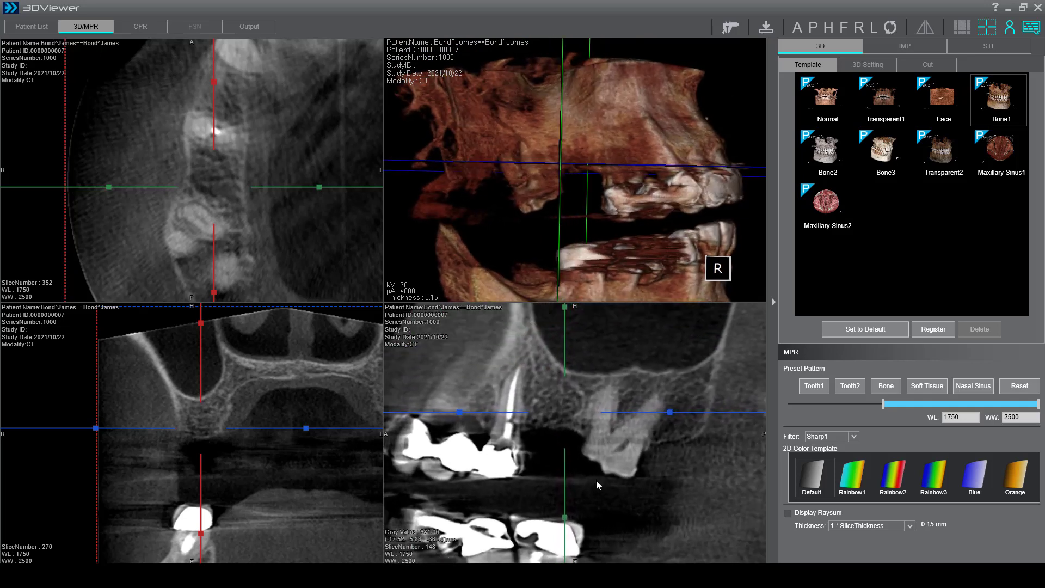
scroll(562, 436, down, 4)
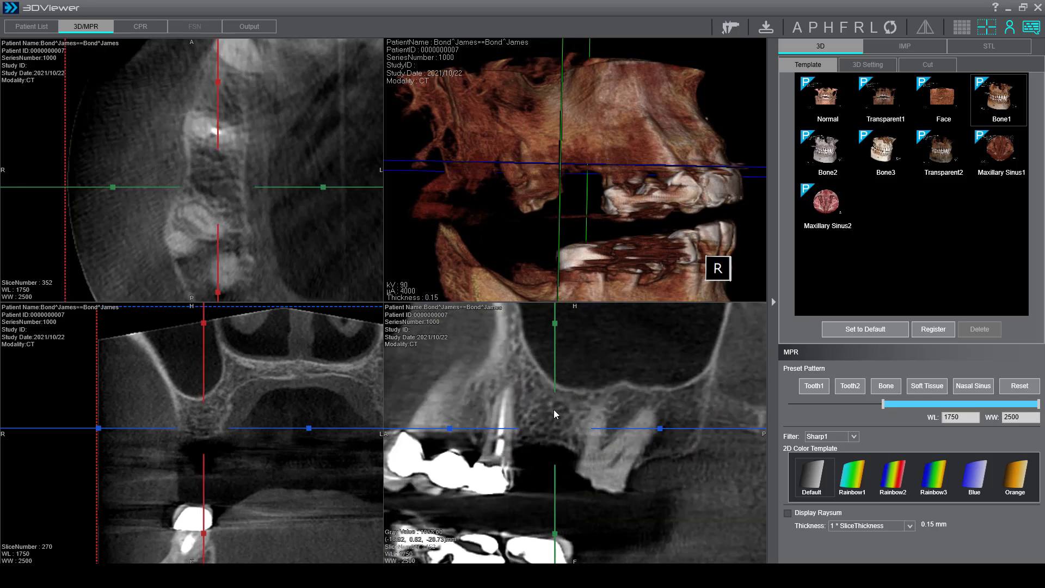
scroll(554, 412, down, 8)
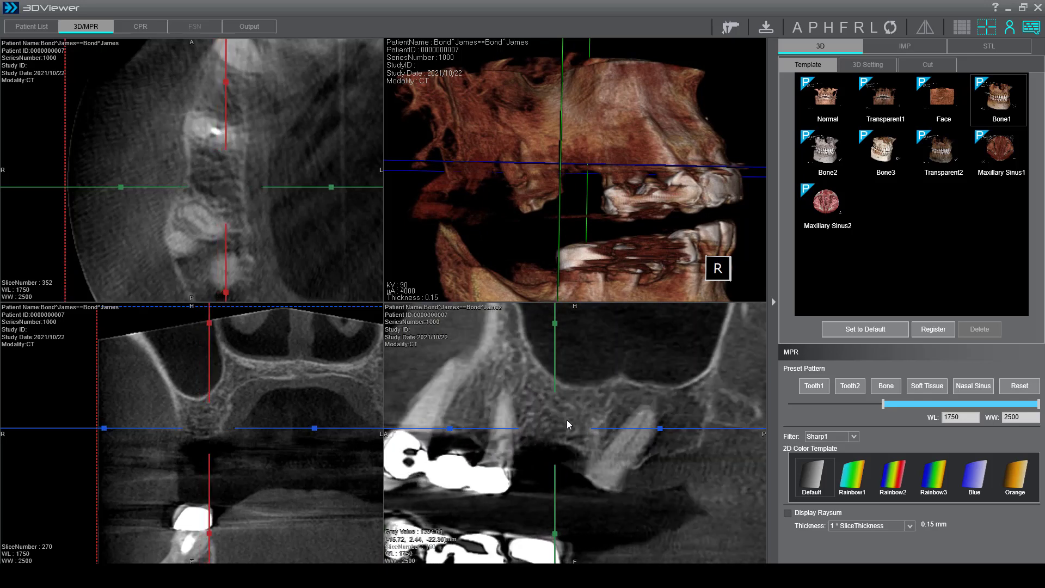
scroll(567, 420, down, 8)
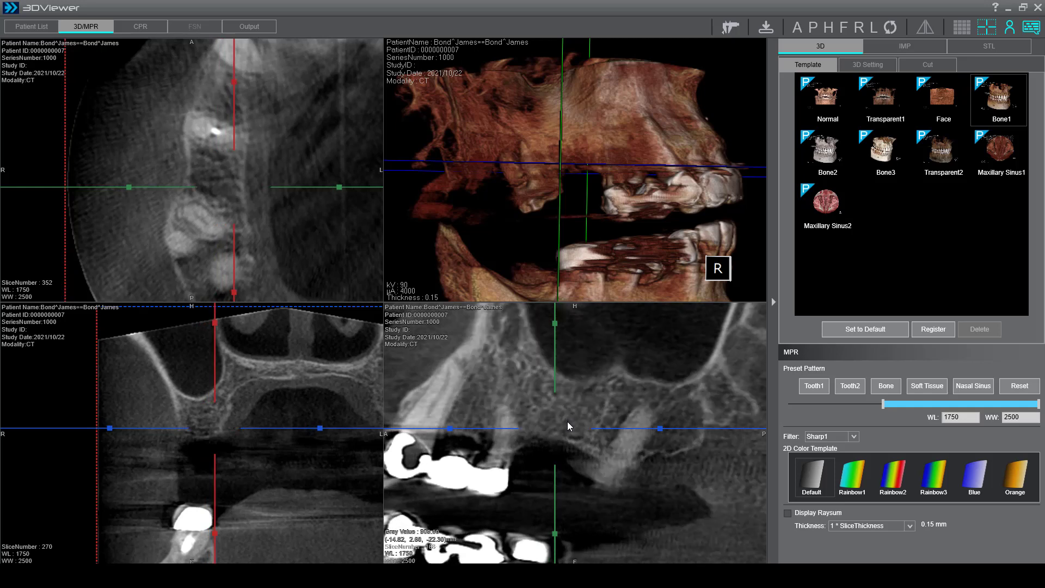
scroll(567, 422, down, 8)
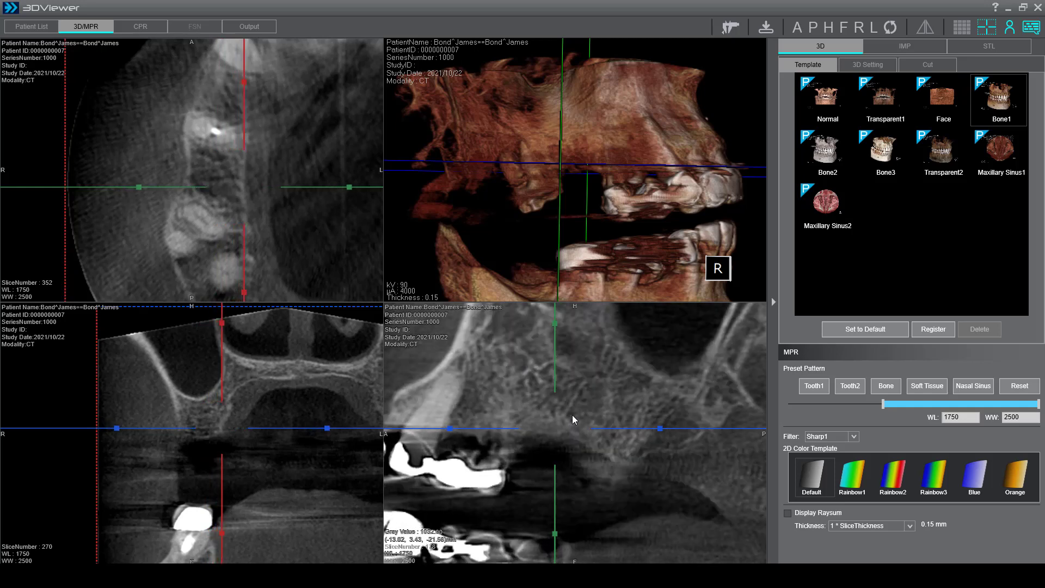
scroll(574, 417, down, 6)
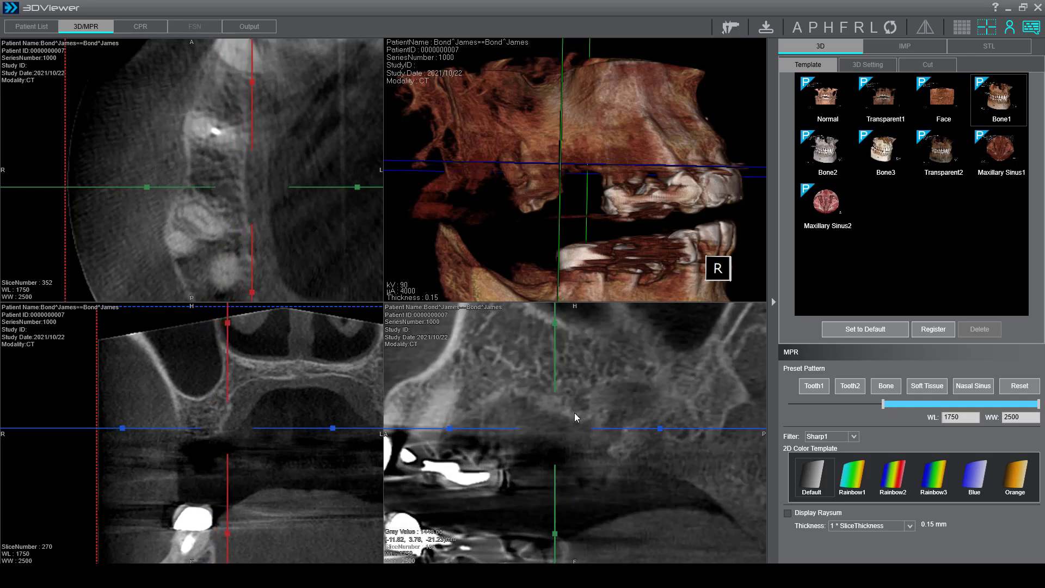
scroll(576, 415, up, 3)
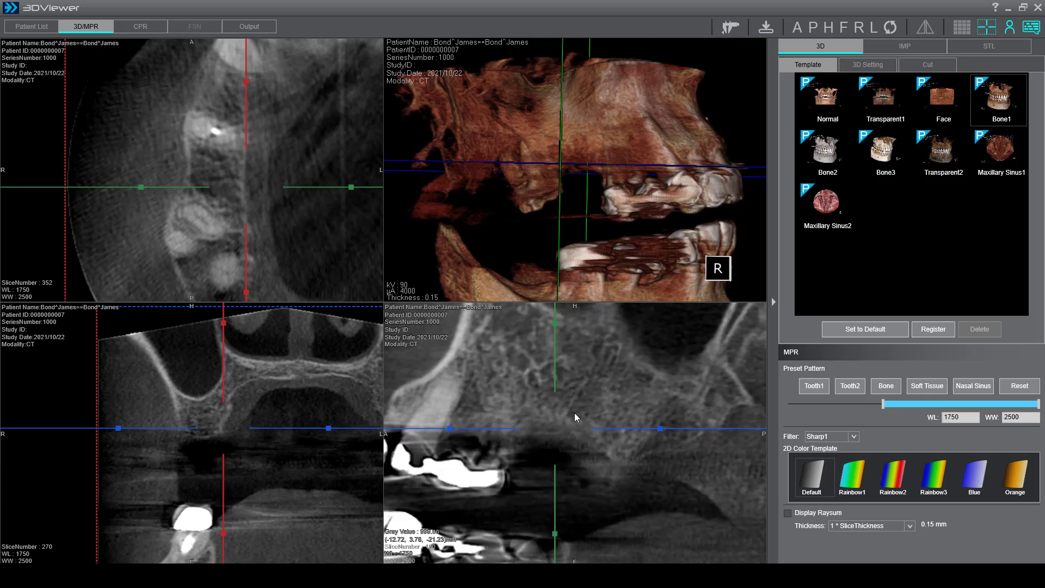
scroll(575, 416, up, 4)
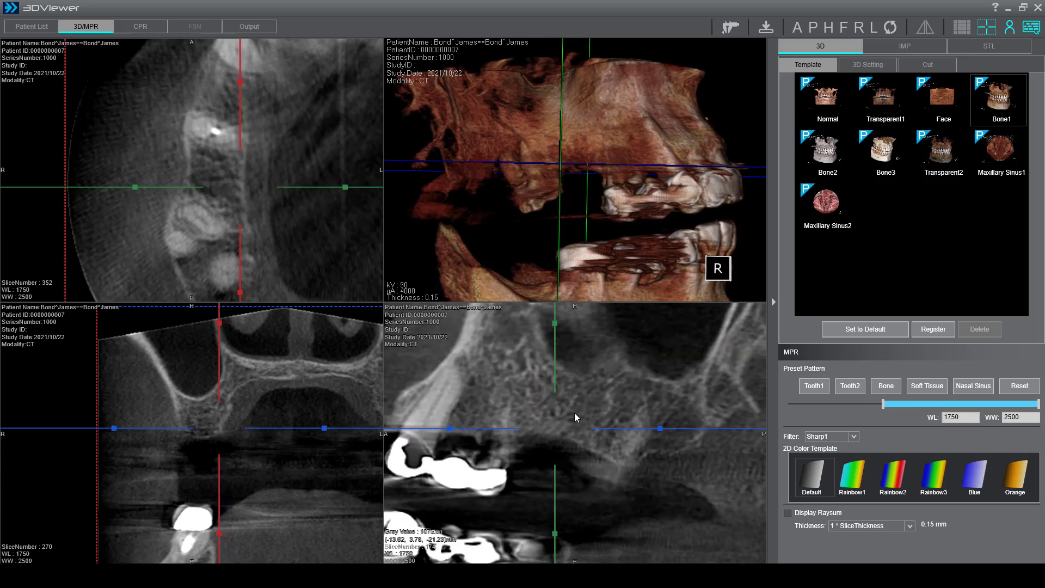
scroll(575, 417, up, 4)
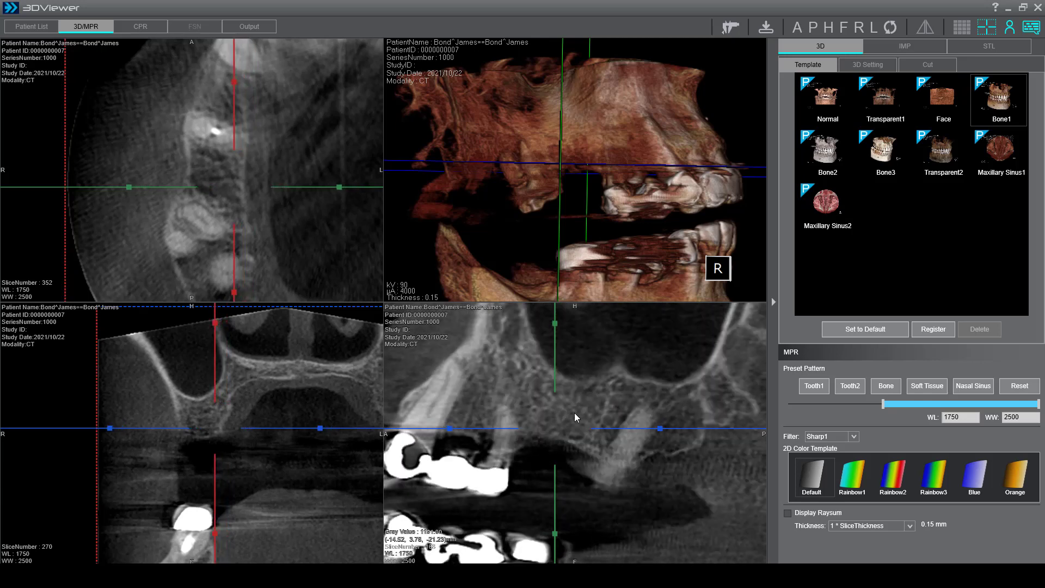
Recentre the crosshair on the upper right ridge in the coronal view, and hide the reference lines and the settings area.
drag(216, 429, 205, 432)
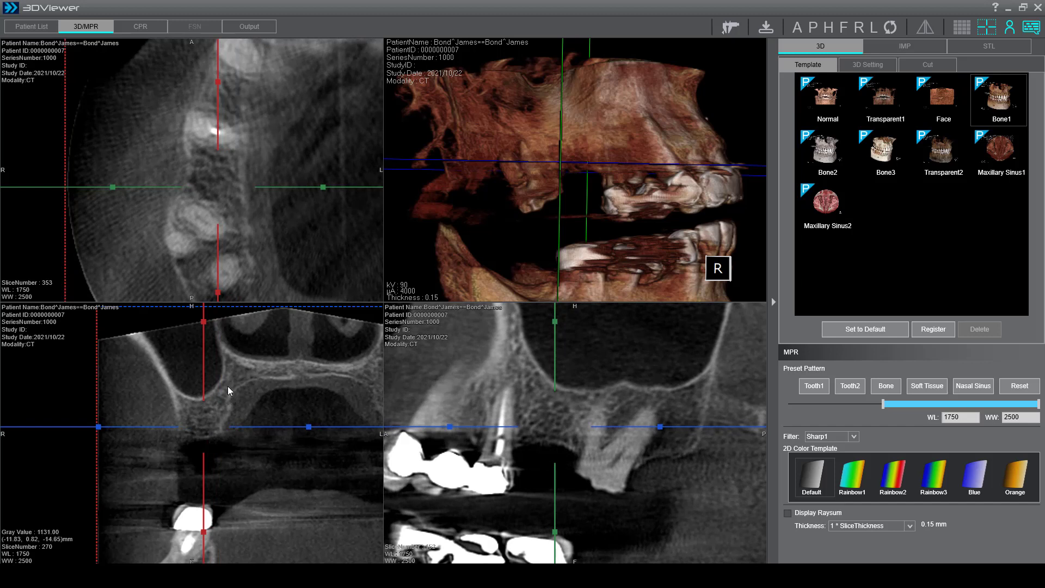
click(987, 27)
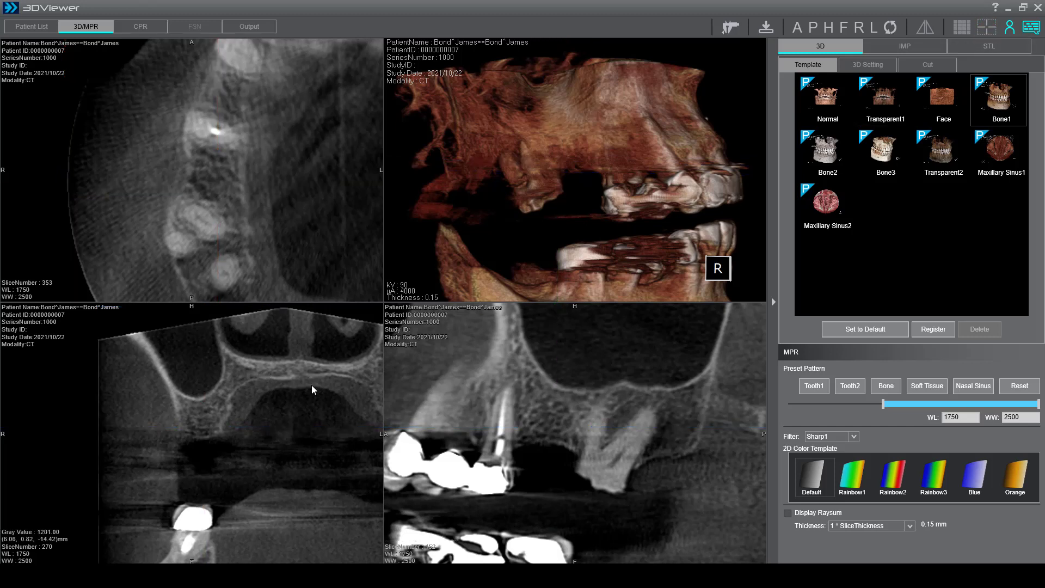
click(775, 303)
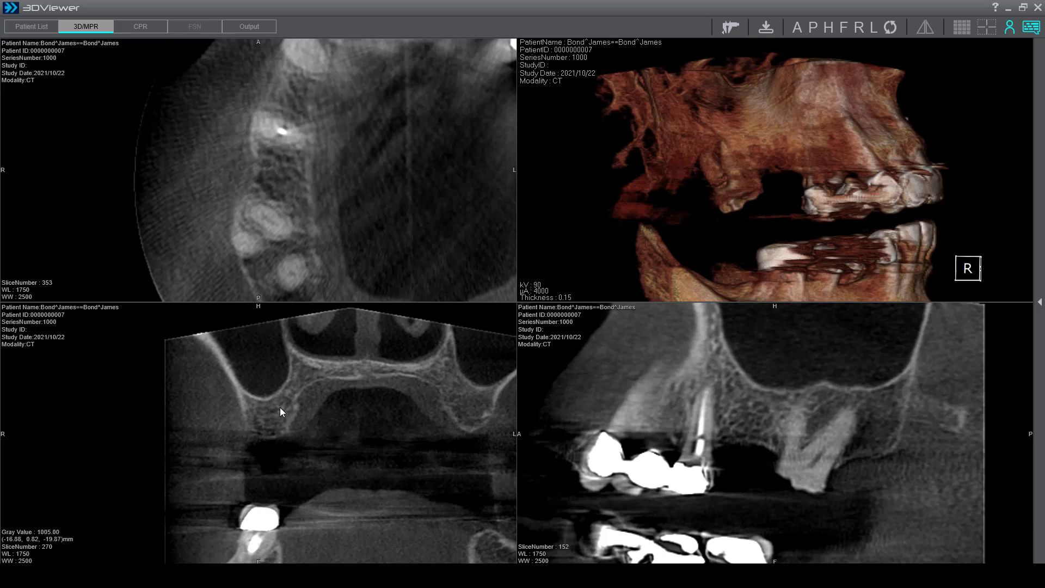
Measure the height and width of the upper right ridge in the coronal view with the straight distance tool.
click(728, 24)
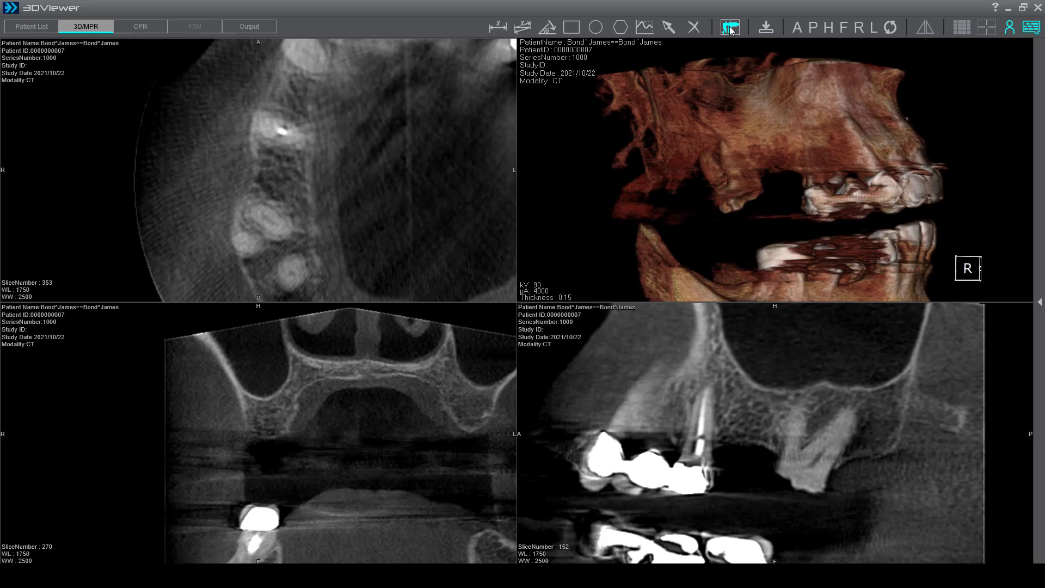
click(495, 27)
click(266, 439)
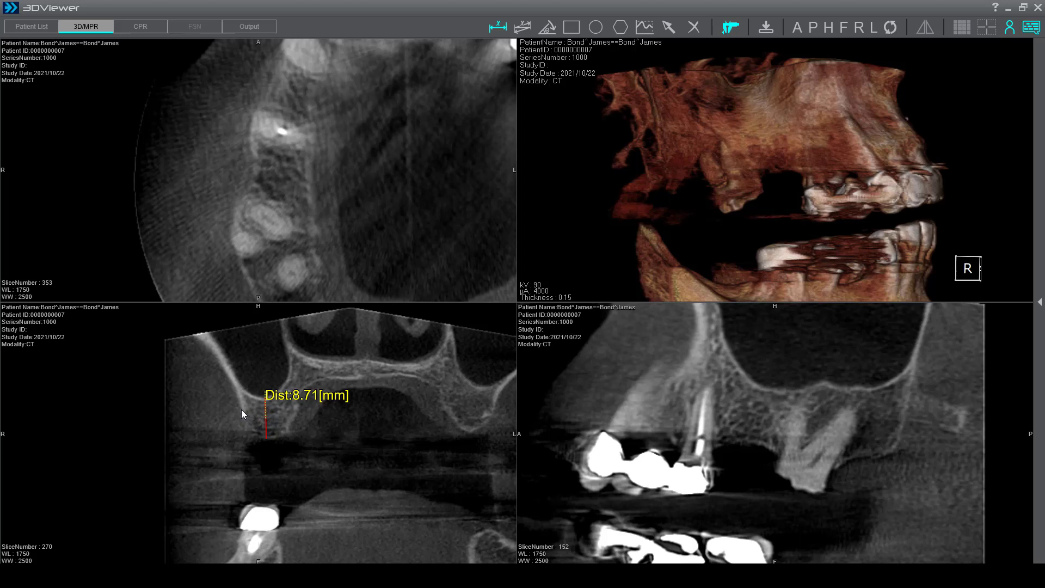
click(301, 407)
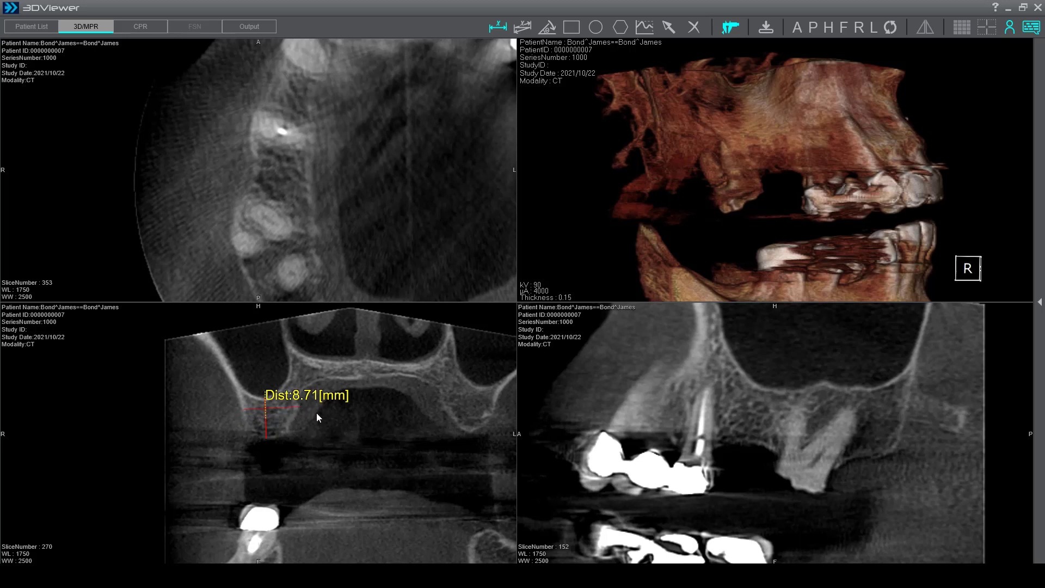
Move the two distance labels in the coronal view away from the ridge so they no longer cover the measurement lines.
click(674, 28)
drag(259, 406, 322, 434)
drag(283, 394, 327, 465)
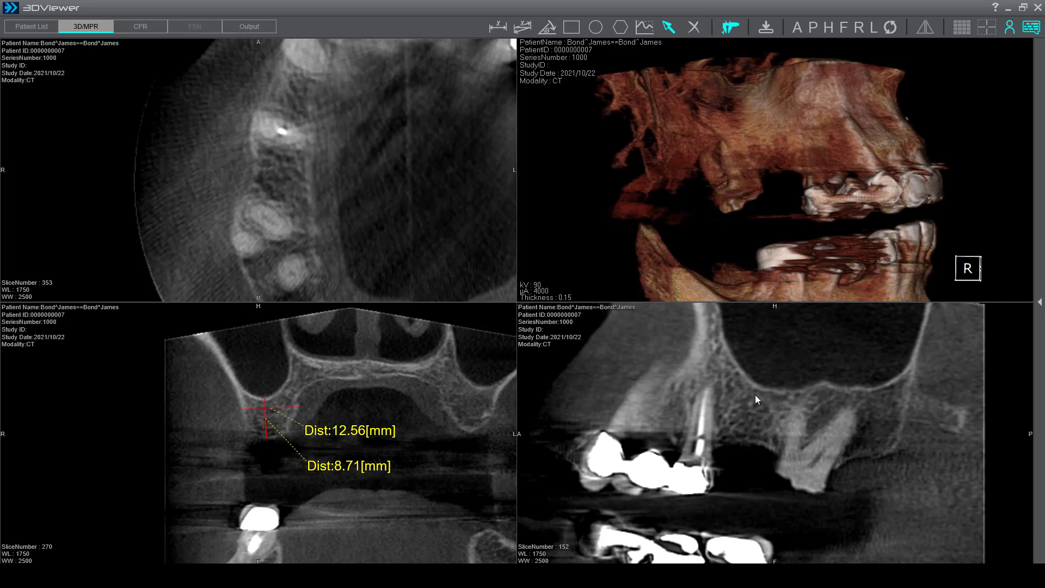
Measure the bone height below the sinus in the sagittal view and the ridge width in the axial view with the straight distance tool.
click(506, 28)
click(754, 443)
click(312, 174)
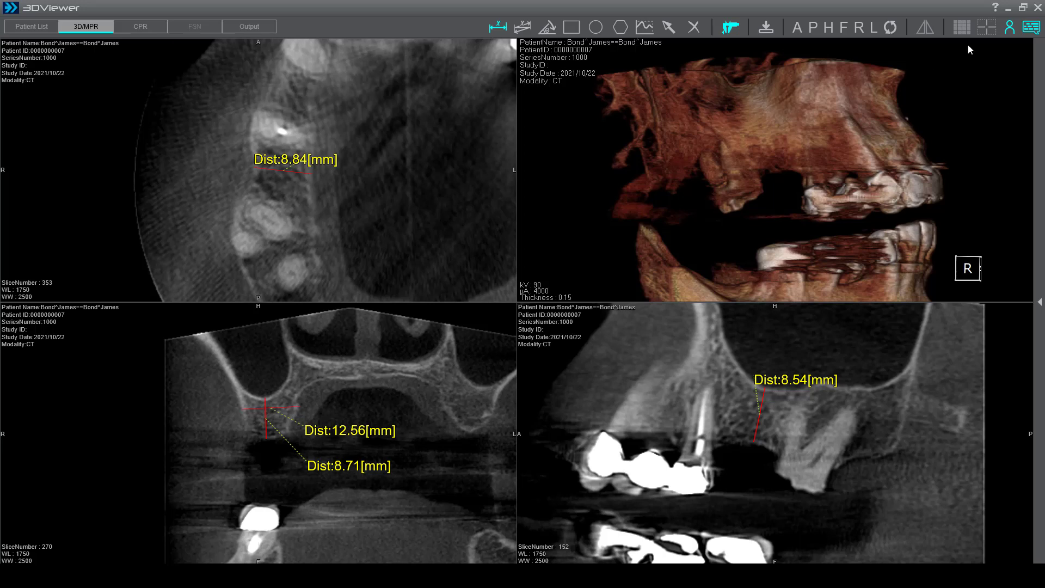
Check the measurement locations against the reference lines, hide the lines again, and put away the measurement tools.
click(986, 26)
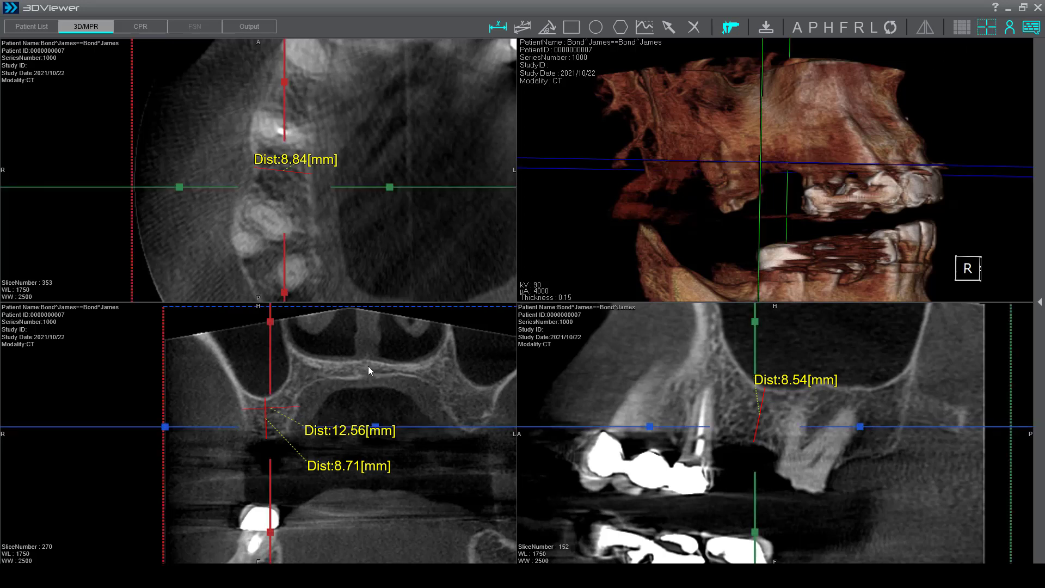
click(985, 29)
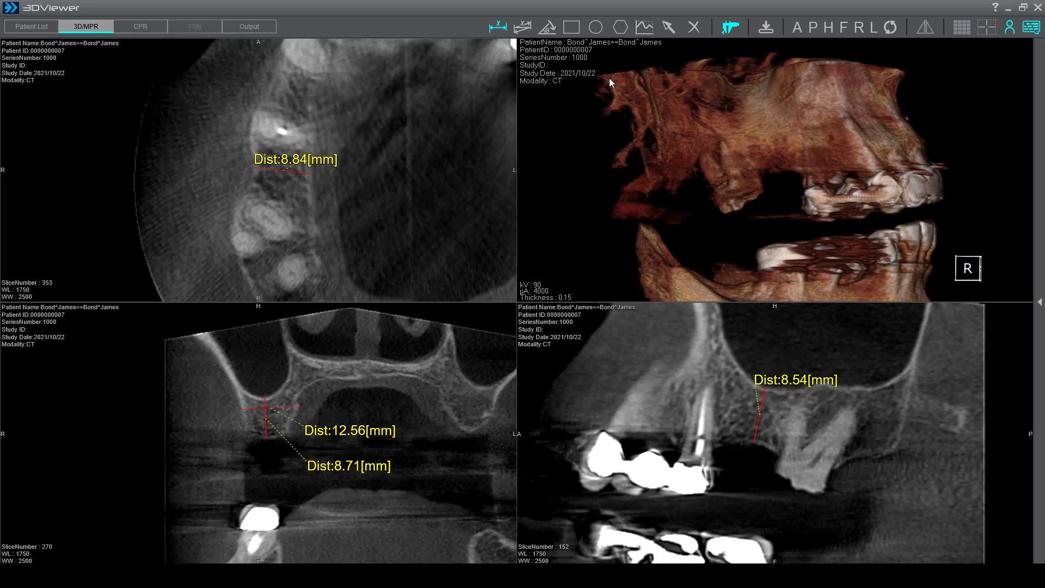
click(765, 28)
click(729, 26)
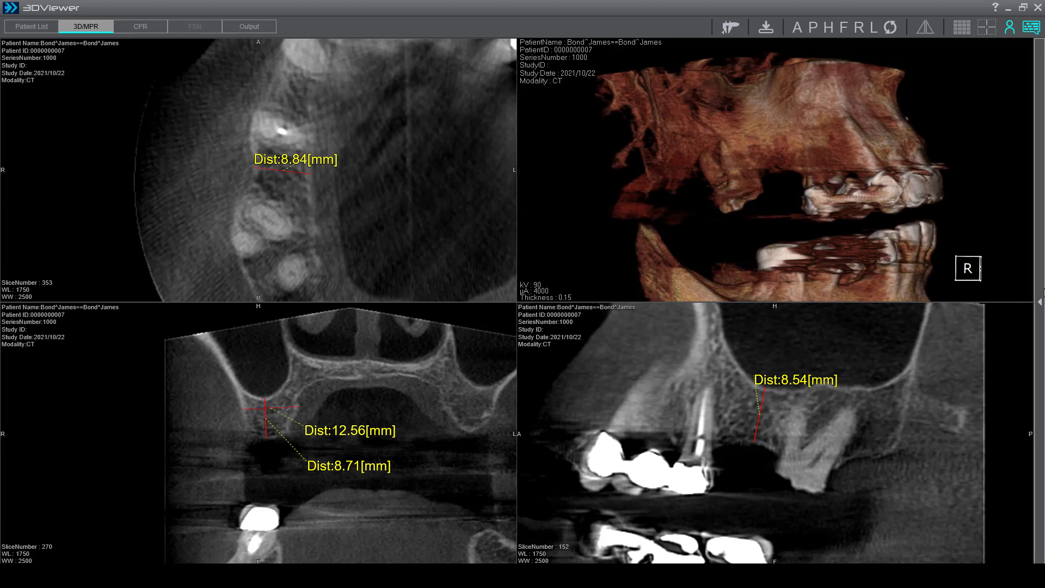
Bring back the settings area, open the implant registration dialog, and move it clear of the slice views.
click(1042, 292)
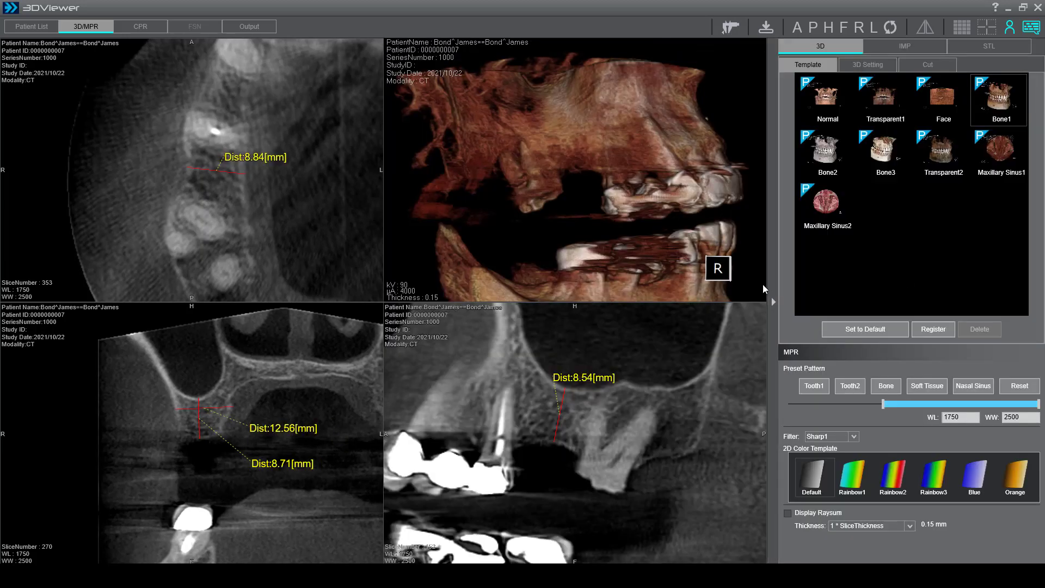
click(906, 48)
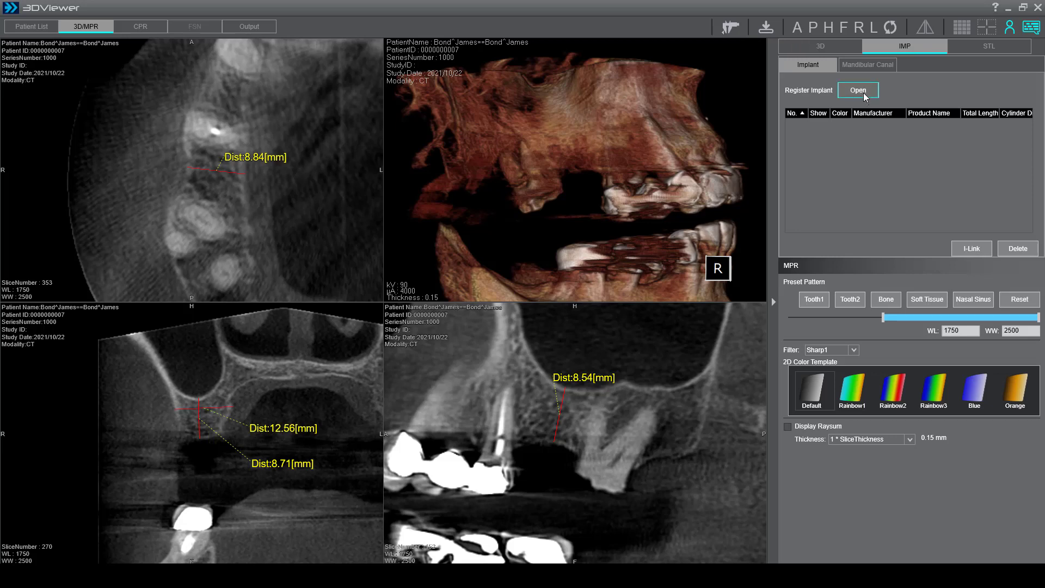
click(863, 91)
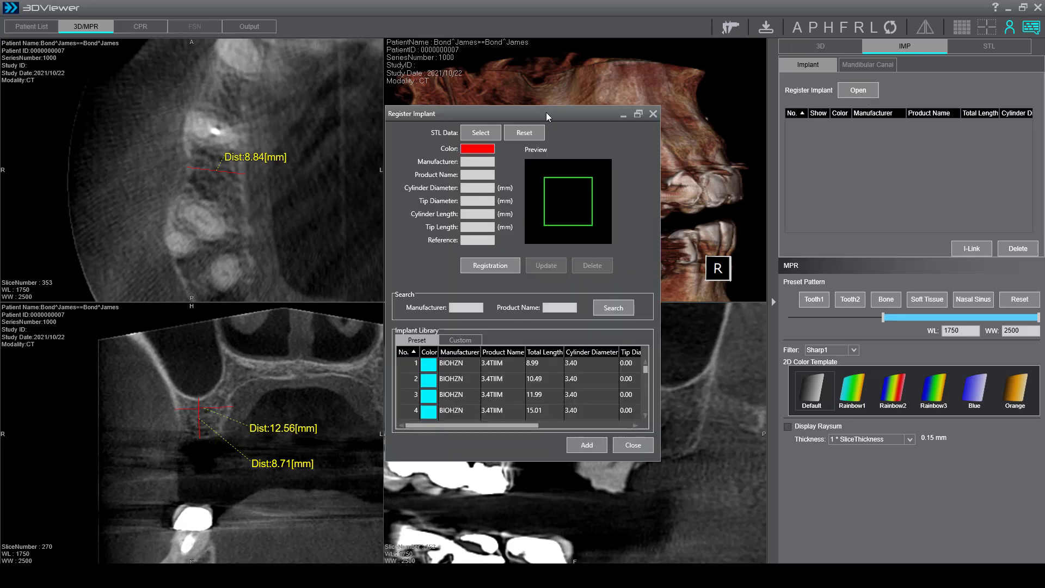
drag(546, 112, 883, 116)
Add the BIOHZN 4.6 Tapered Internal Laser-Lok RBT implant with 7.49 mm total length from the preset implant library.
scroll(815, 398, down, 1)
scroll(815, 398, down, 4)
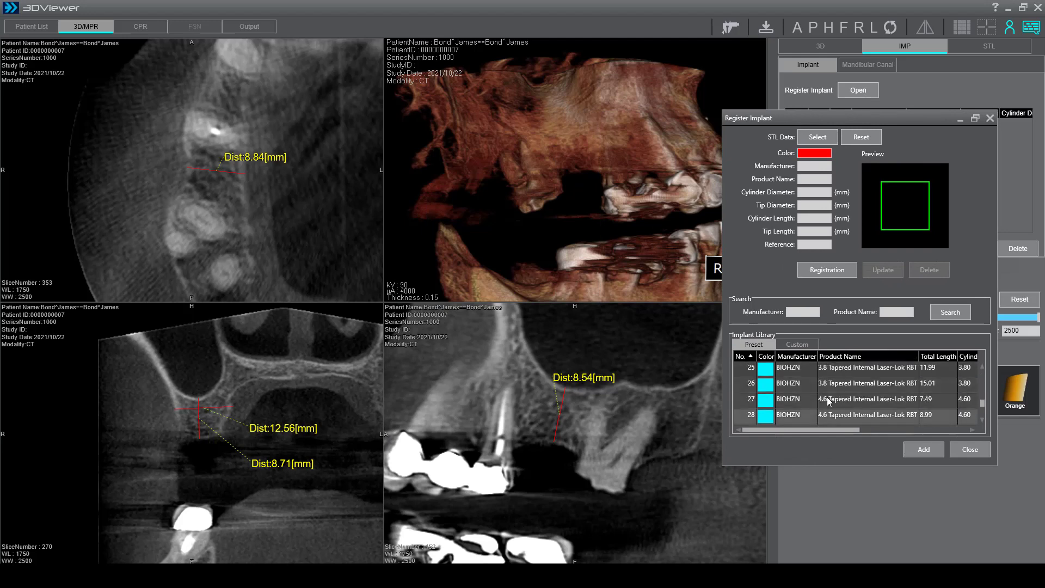
scroll(802, 397, down, 6)
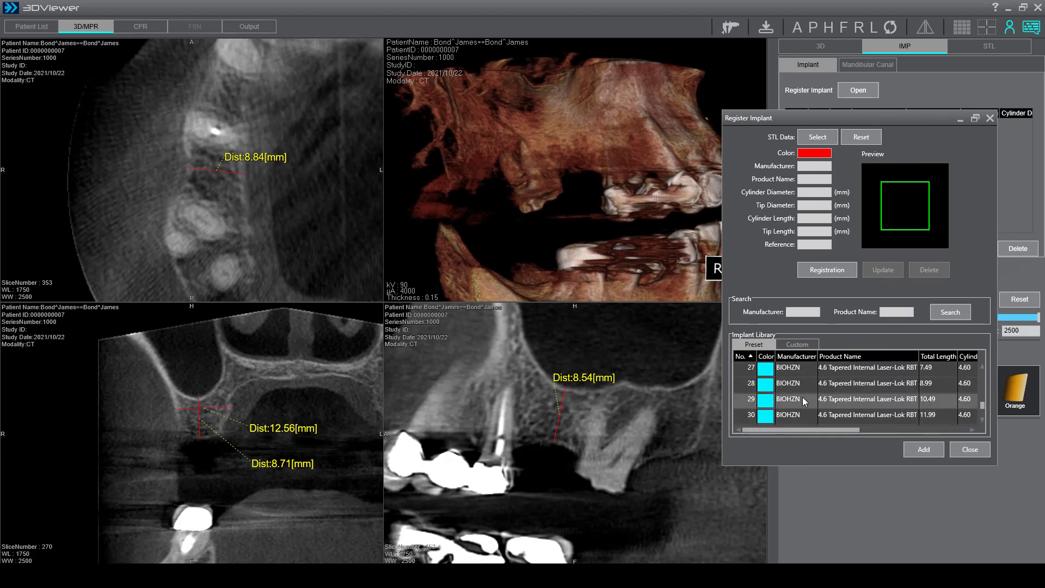
scroll(802, 397, up, 6)
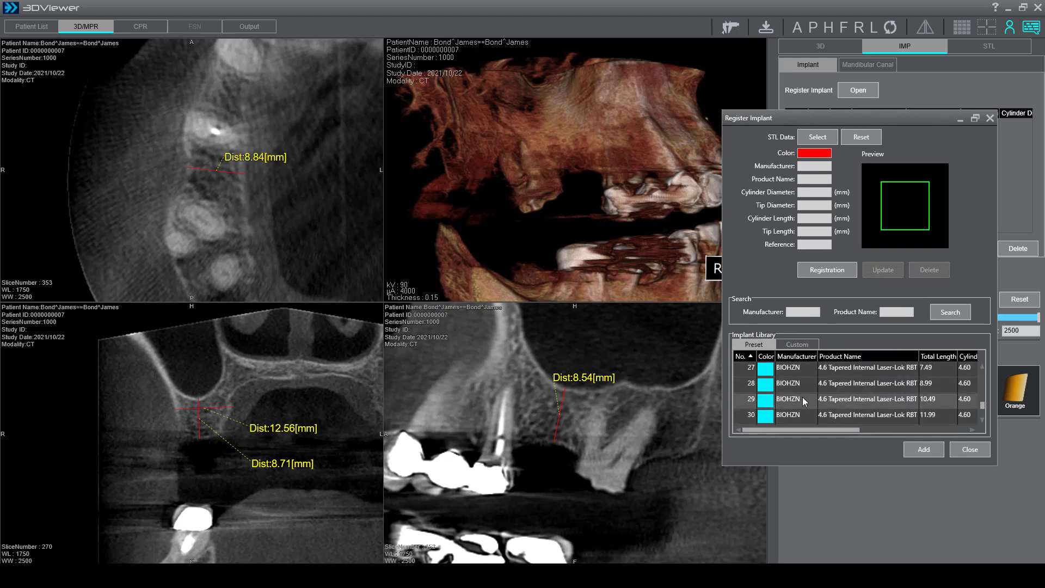
scroll(802, 397, up, 5)
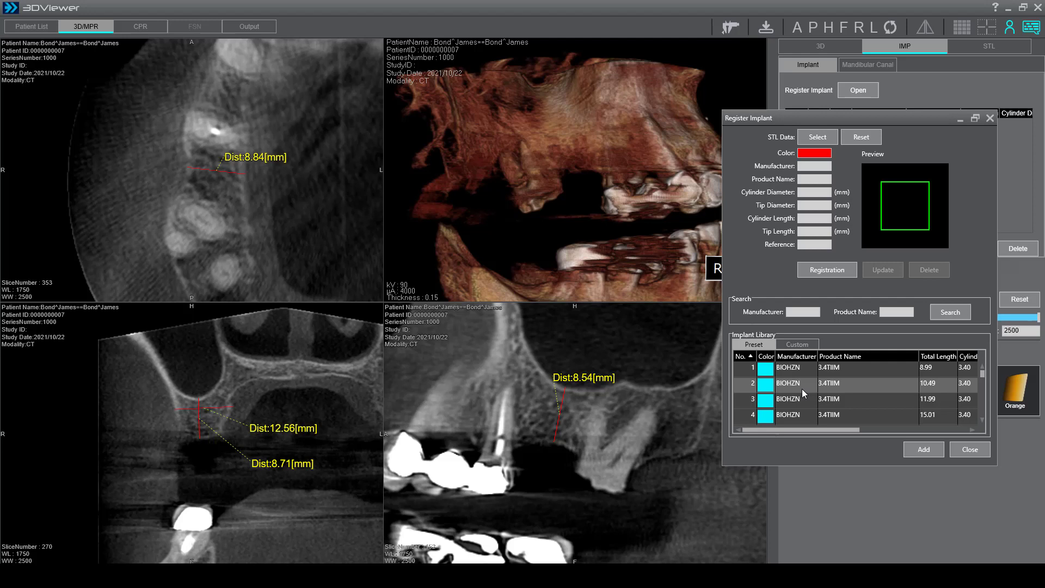
scroll(802, 389, down, 6)
scroll(801, 389, down, 2)
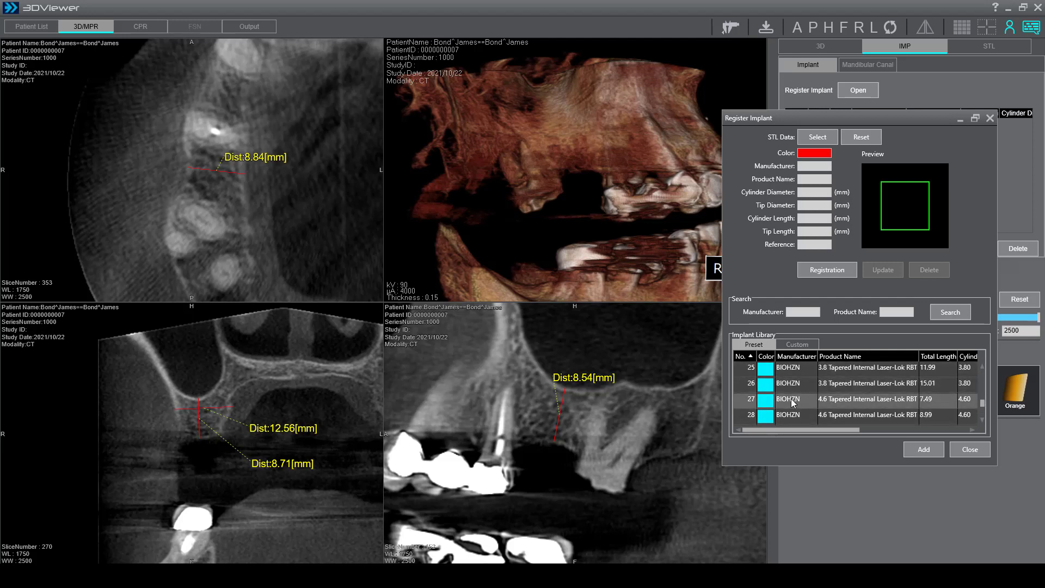
click(794, 399)
scroll(819, 405, down, 3)
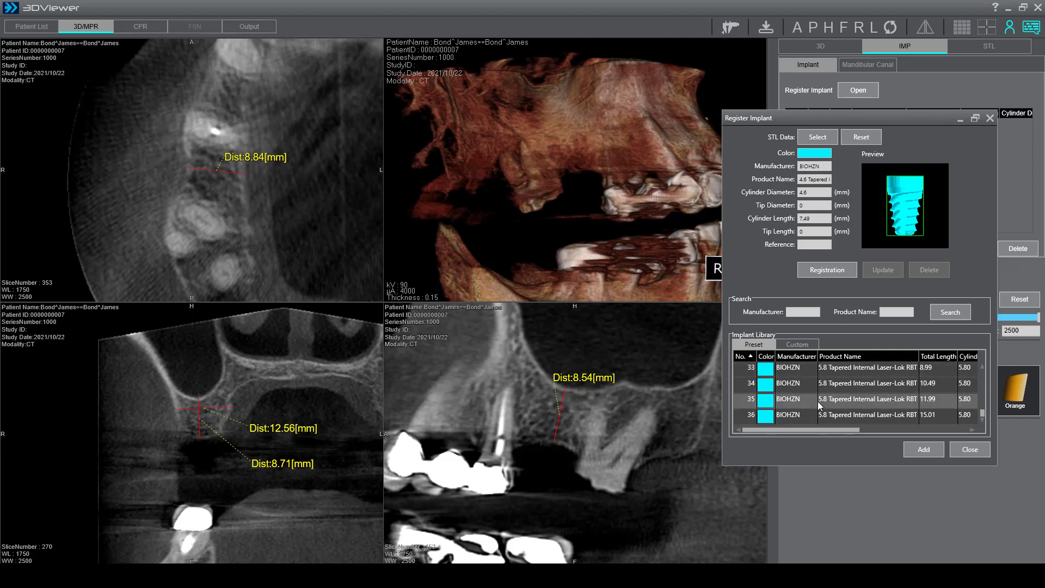
scroll(819, 405, up, 10)
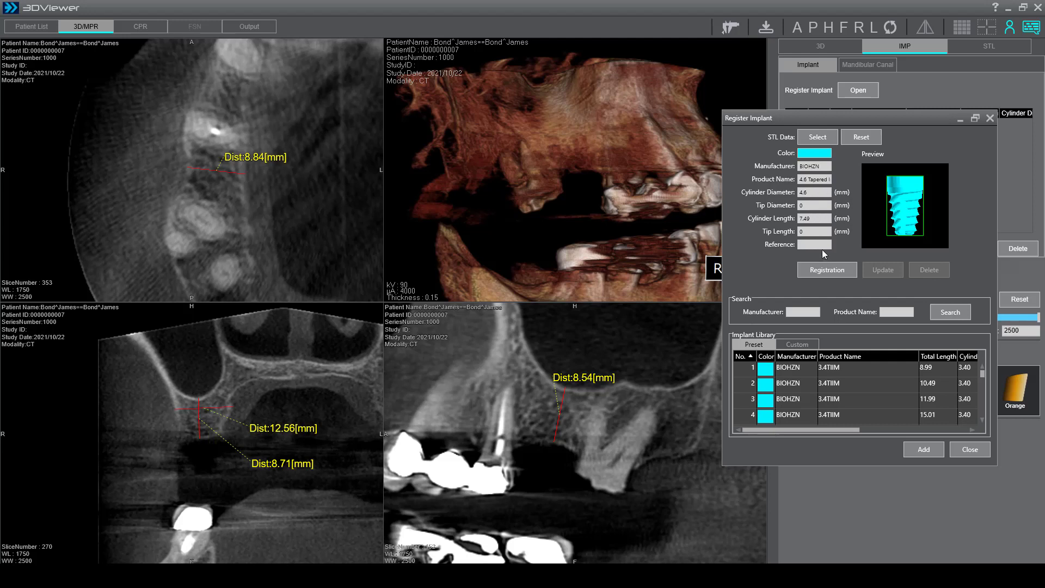
click(924, 449)
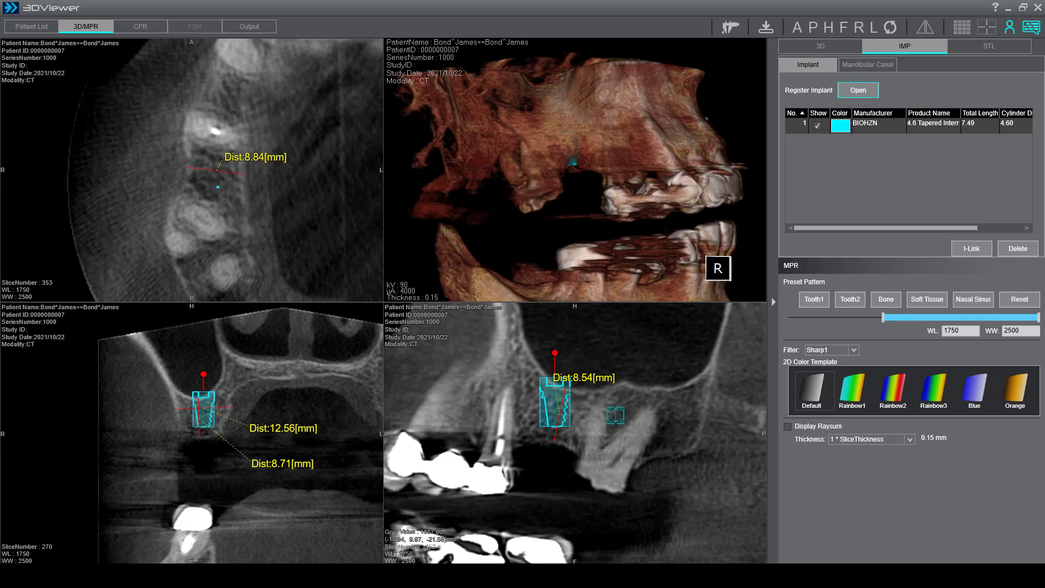
Step through neighbouring slices in the sagittal, coronal and axial views to clear the distance measurements around the implant.
scroll(615, 415, down, 1)
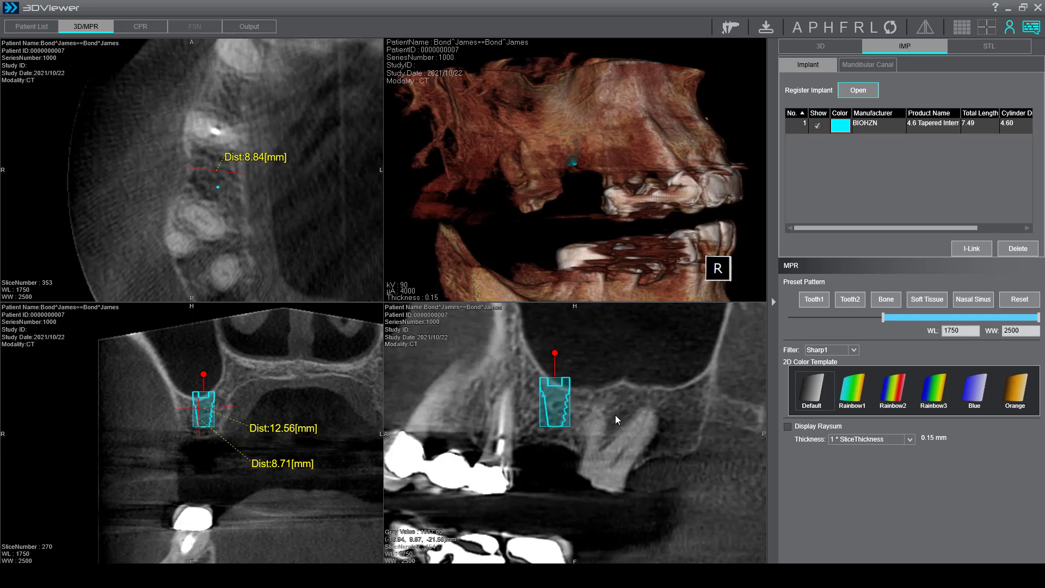
scroll(615, 414, down, 1)
scroll(607, 417, down, 1)
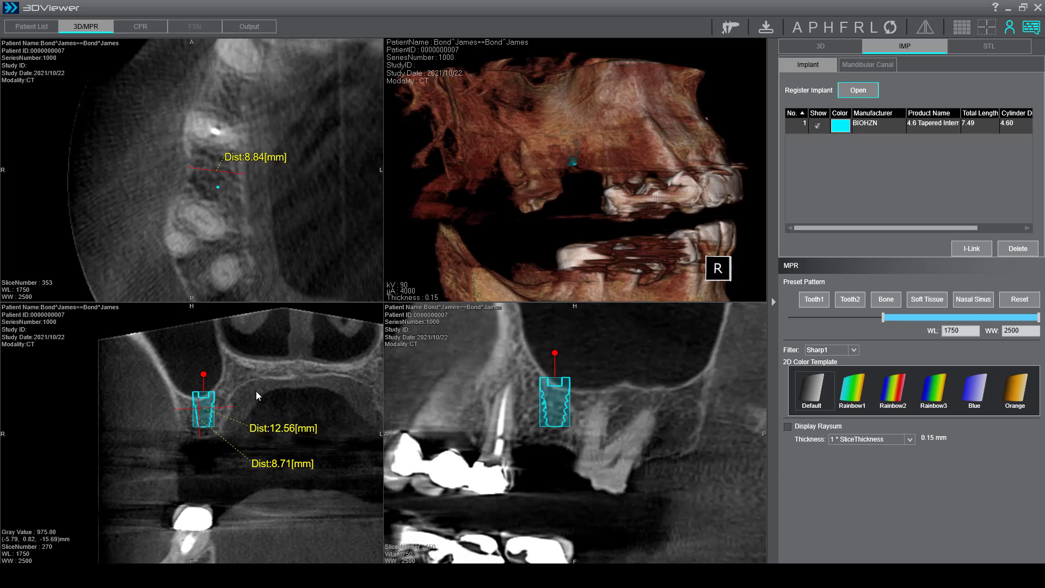
scroll(258, 394, down, 2)
scroll(256, 396, up, 2)
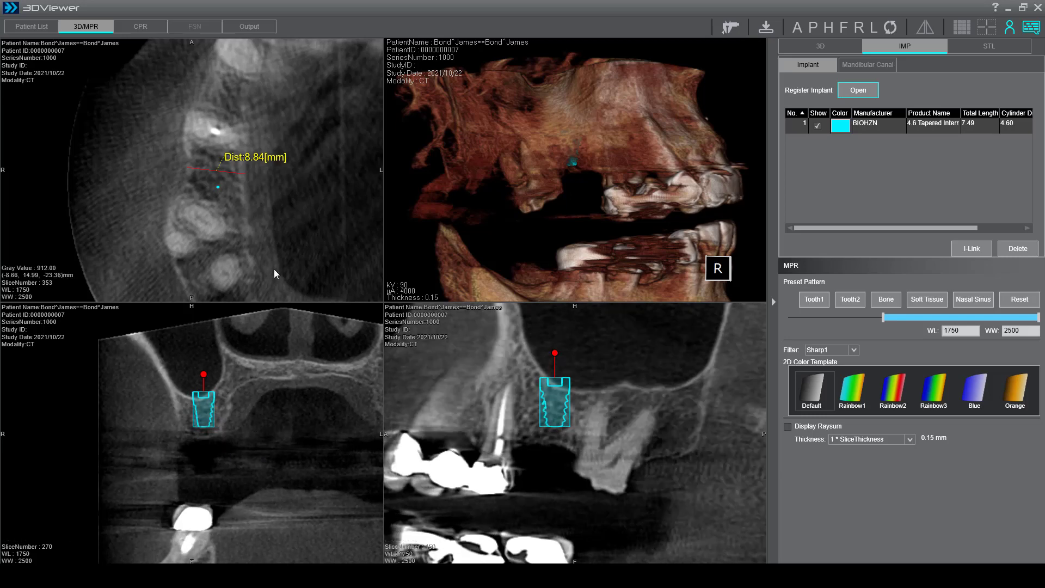
scroll(256, 214, down, 1)
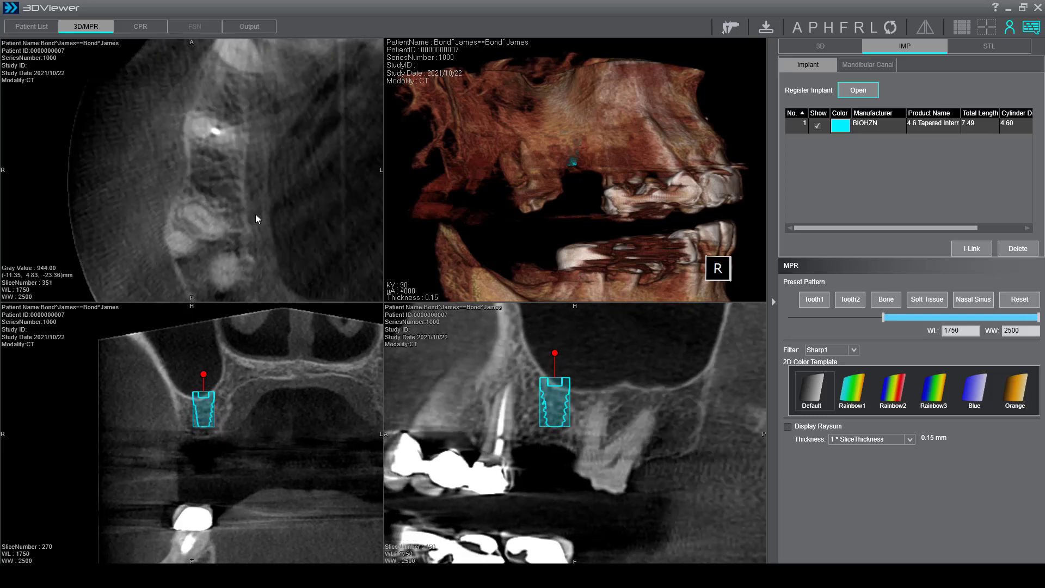
scroll(256, 214, up, 1)
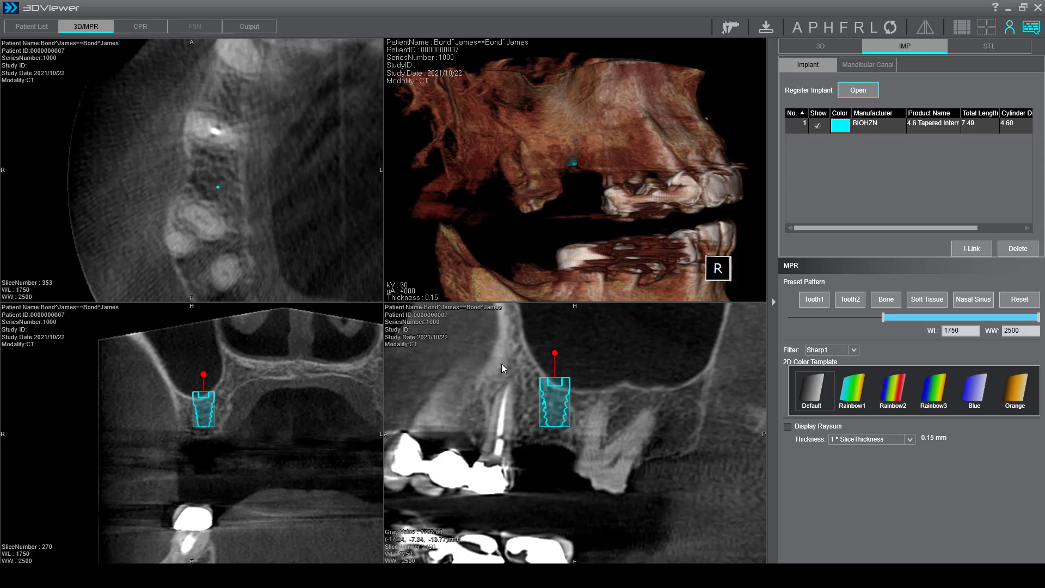
Turn the implant upside down in the sagittal view so its head faces the mouth, and seat it in the bone below the sinus.
drag(554, 404, 549, 410)
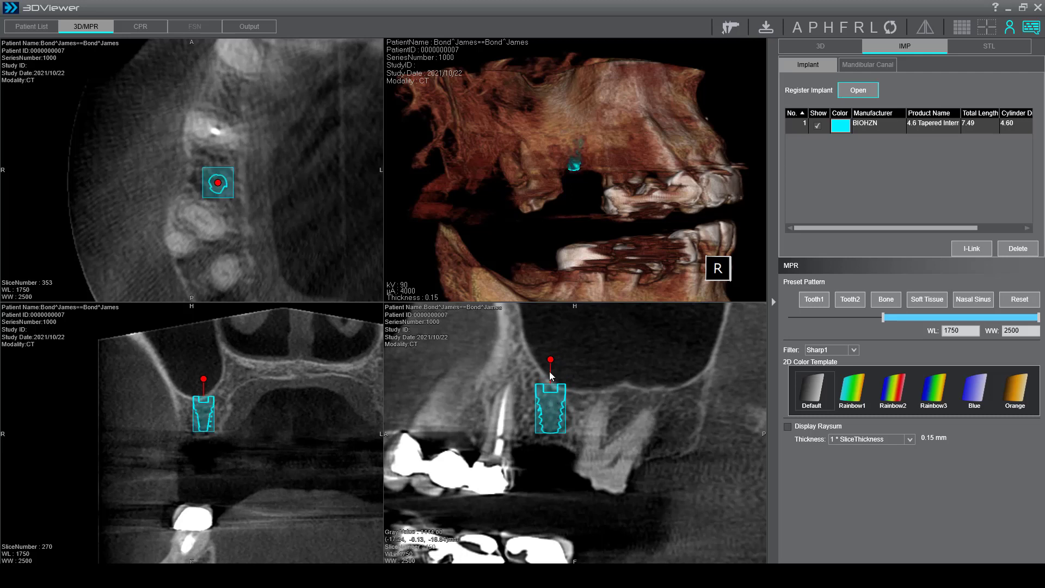
drag(550, 359, 528, 480)
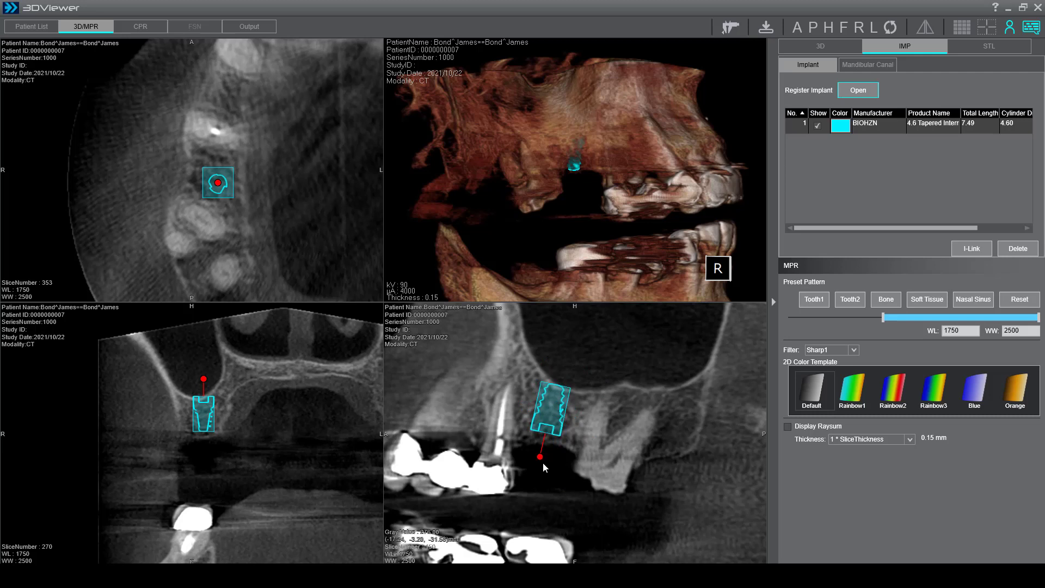
drag(551, 404, 555, 416)
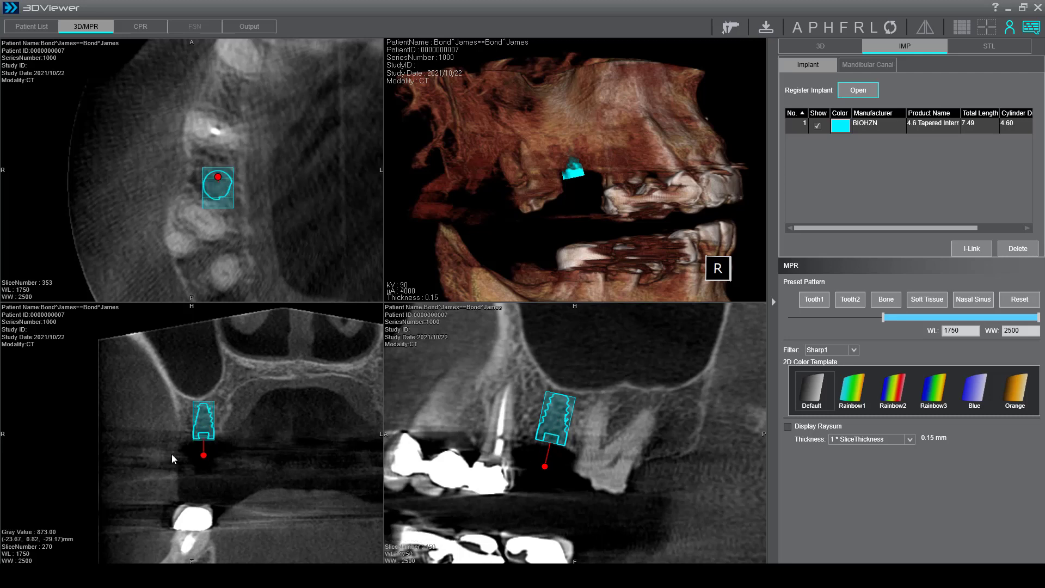
Centre the implant in the gap in the axial view with the coronal view enlarged, and make its sagittal tilt more upright.
right_drag(171, 454, 177, 351)
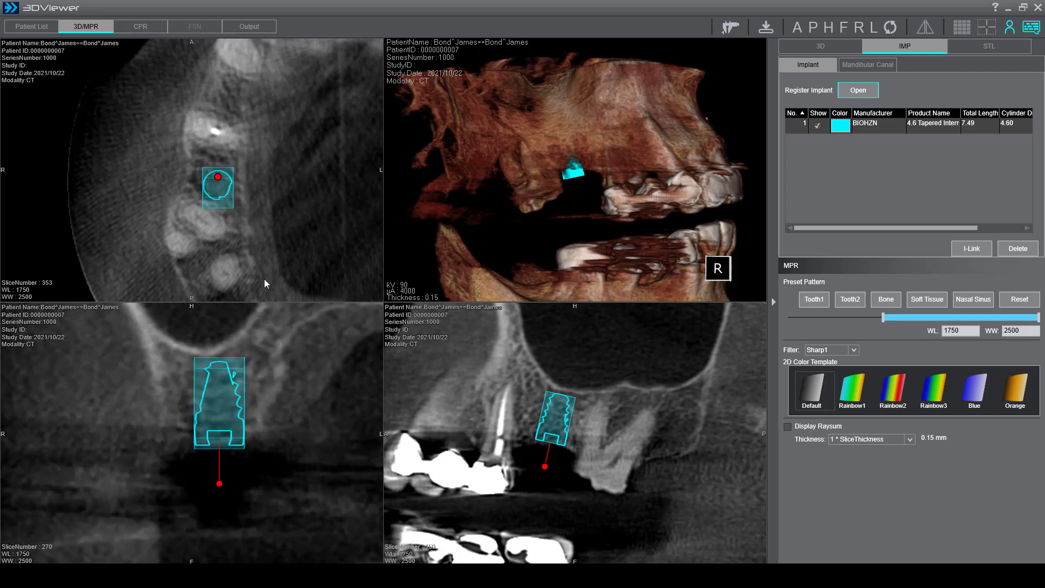
drag(217, 191, 212, 180)
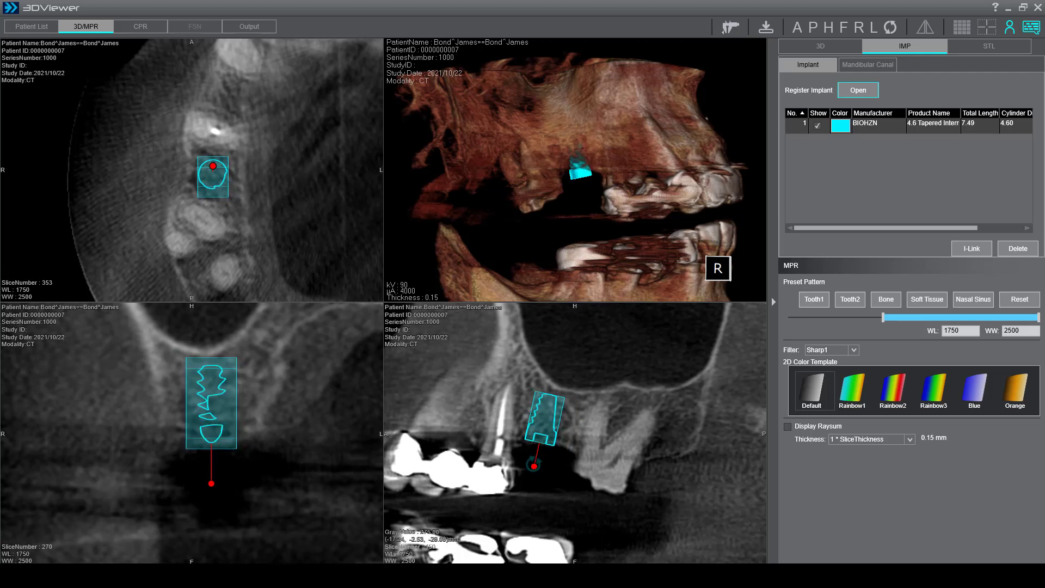
drag(534, 466, 542, 469)
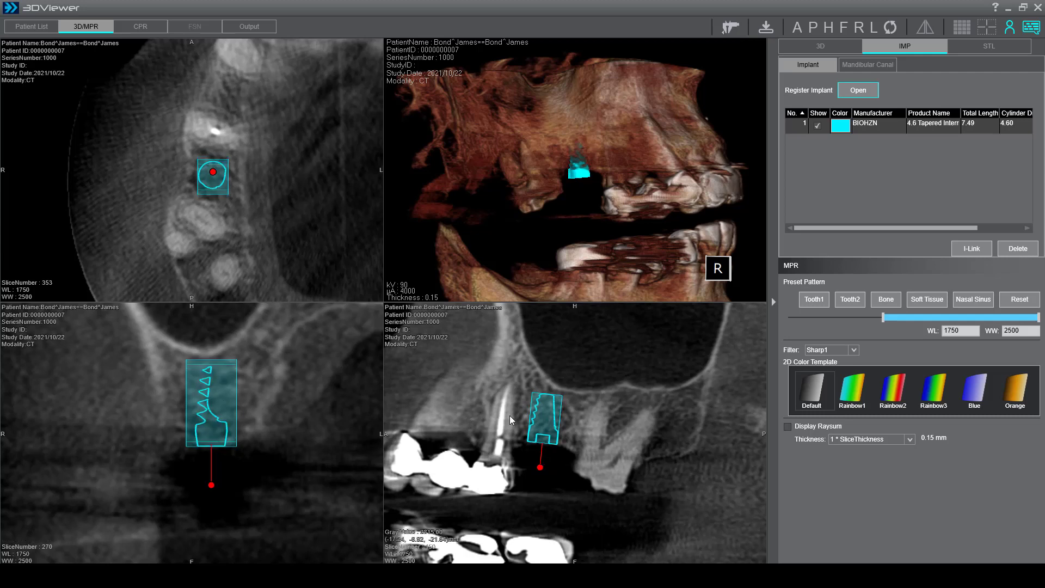
Move the implant onto the molar behind the gap in the sagittal view, and align the slice views to it with I-Link.
drag(549, 416, 629, 422)
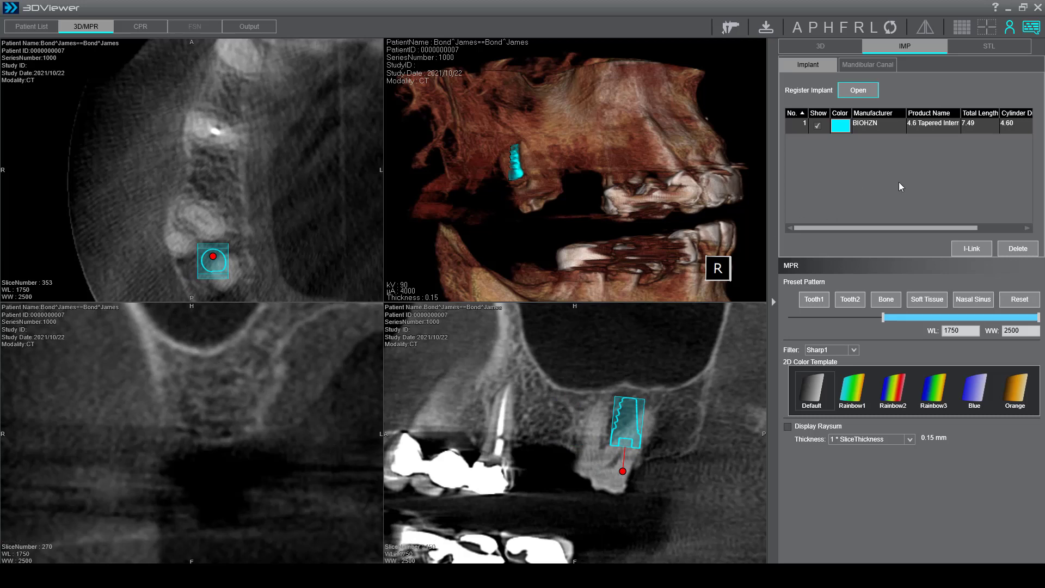
click(888, 127)
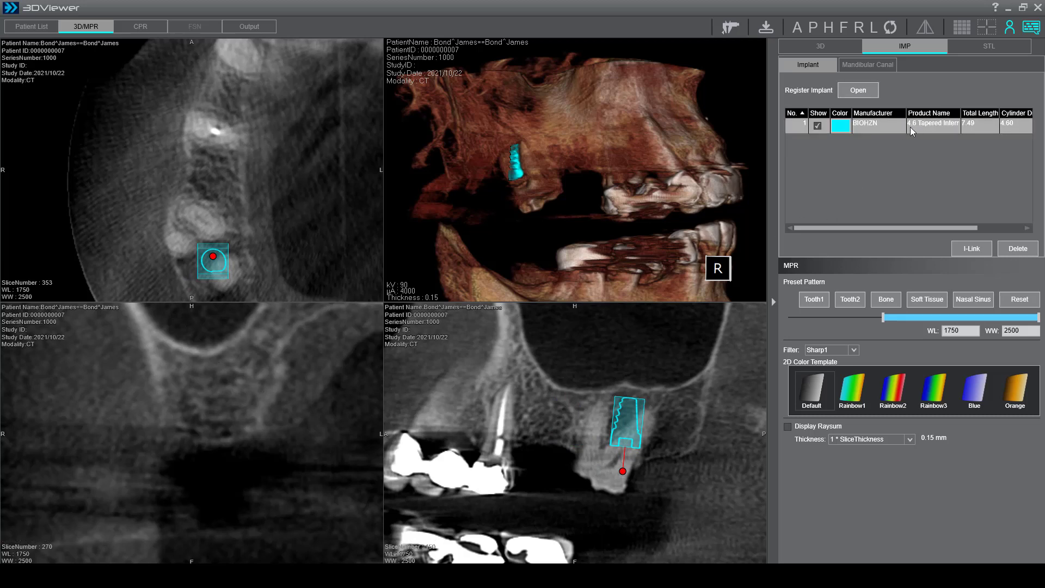
click(971, 251)
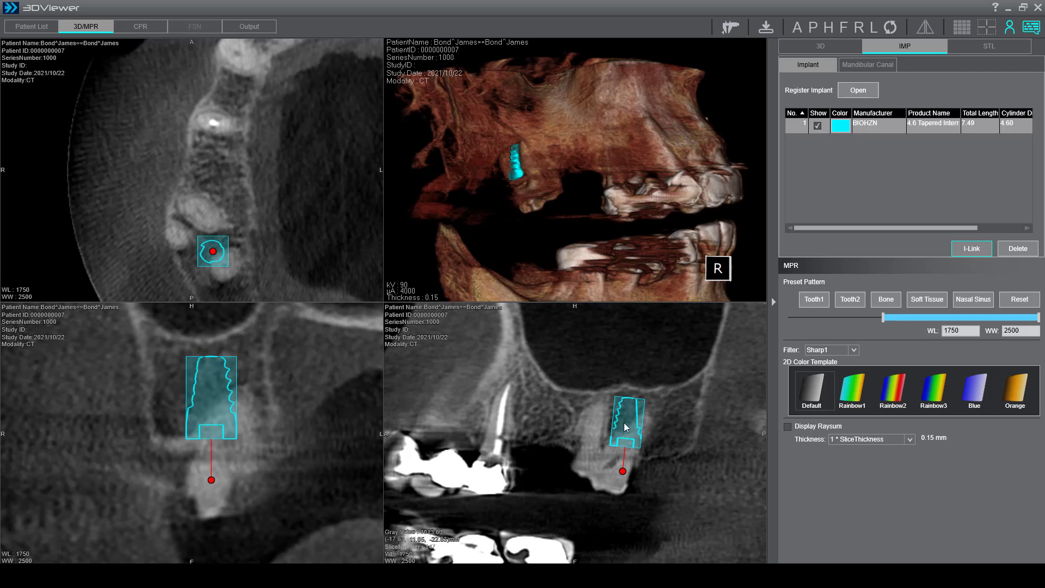
Move the implant back into the missing-tooth gap in the sagittal view, realign the slice views with I-Link, and check its coronal fit.
drag(626, 424, 549, 419)
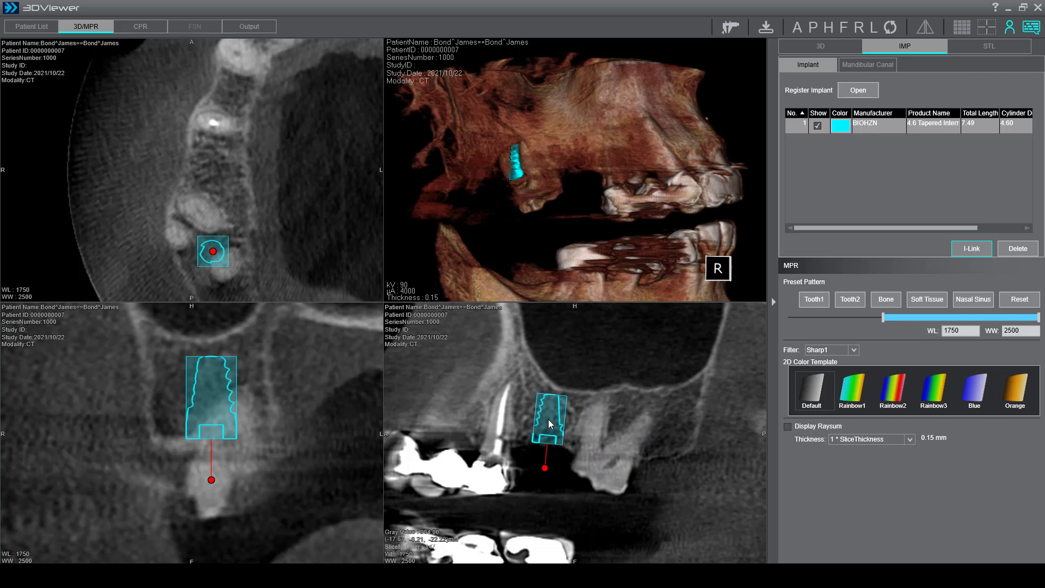
click(972, 248)
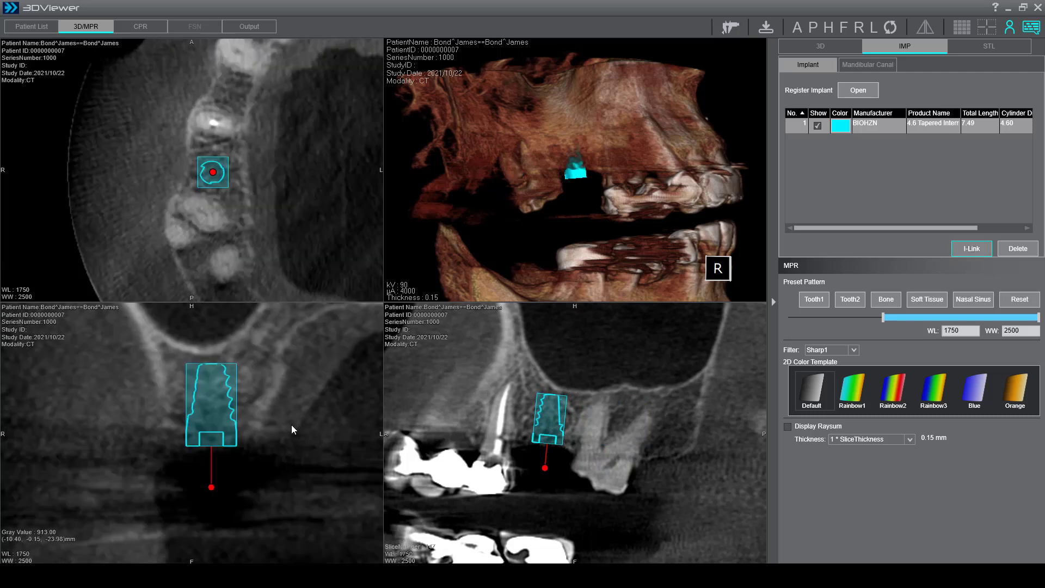
scroll(292, 425, down, 5)
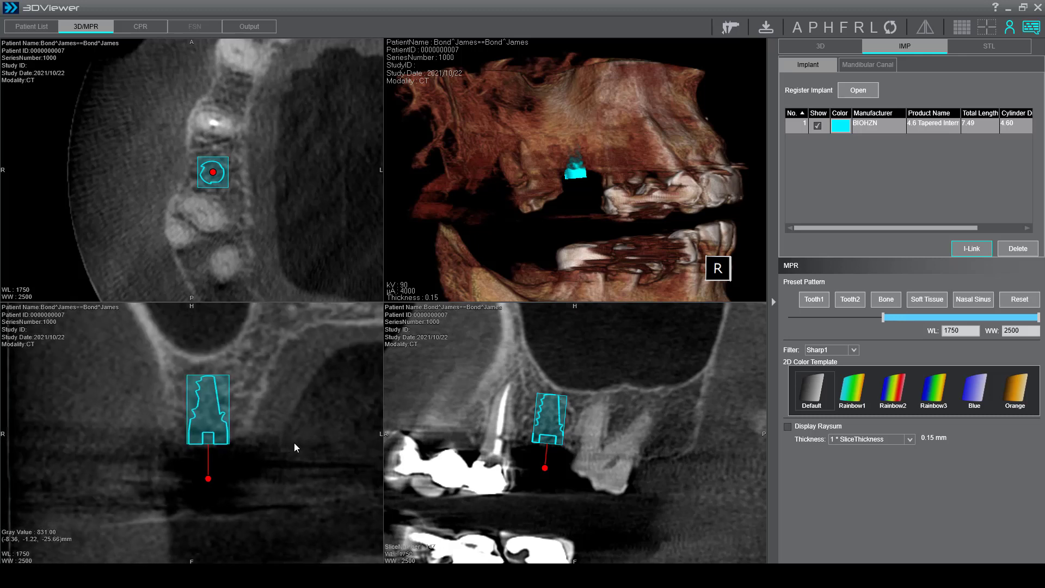
scroll(287, 415, down, 4)
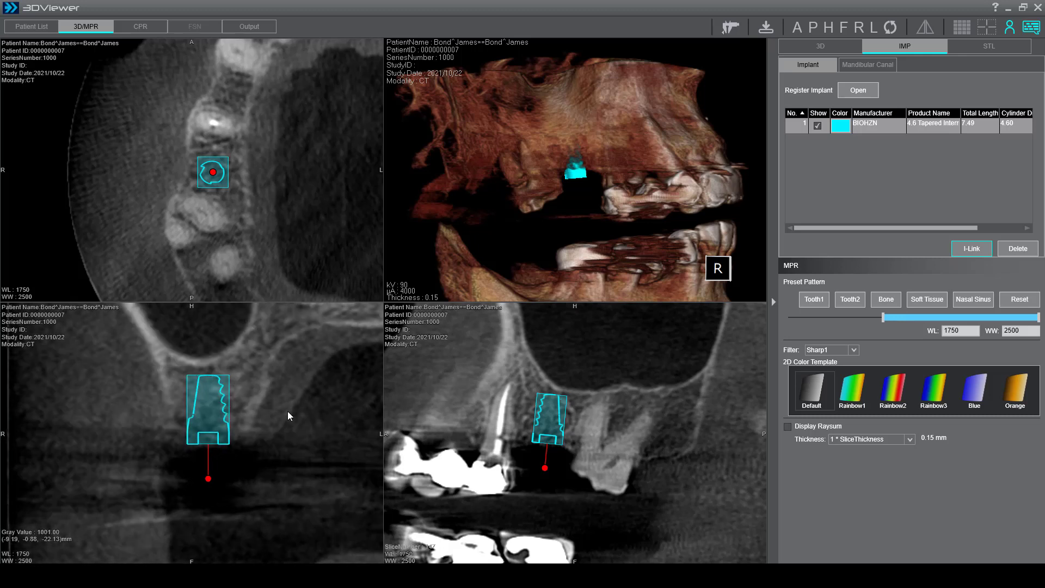
scroll(289, 457, down, 2)
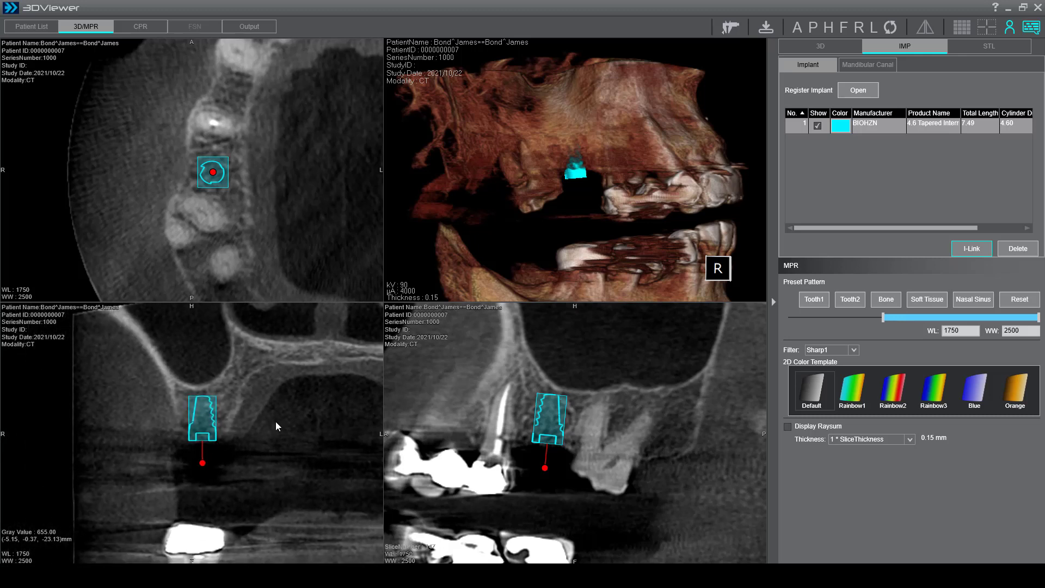
Check the implant's fit in the bone below the sinus through the coronal slices on both sides of its centre.
scroll(276, 423, down, 2)
scroll(276, 422, down, 4)
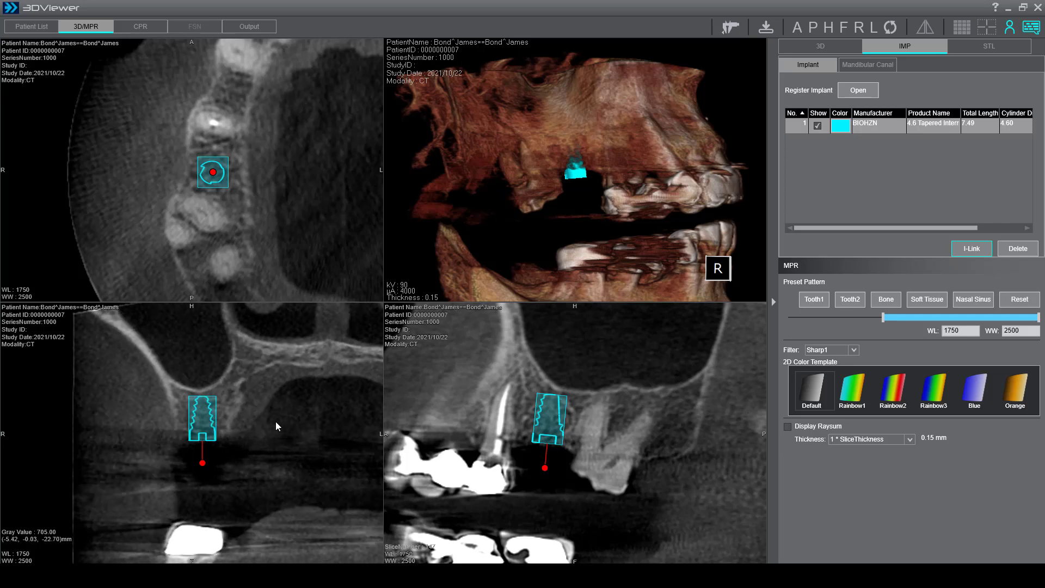
scroll(276, 422, down, 4)
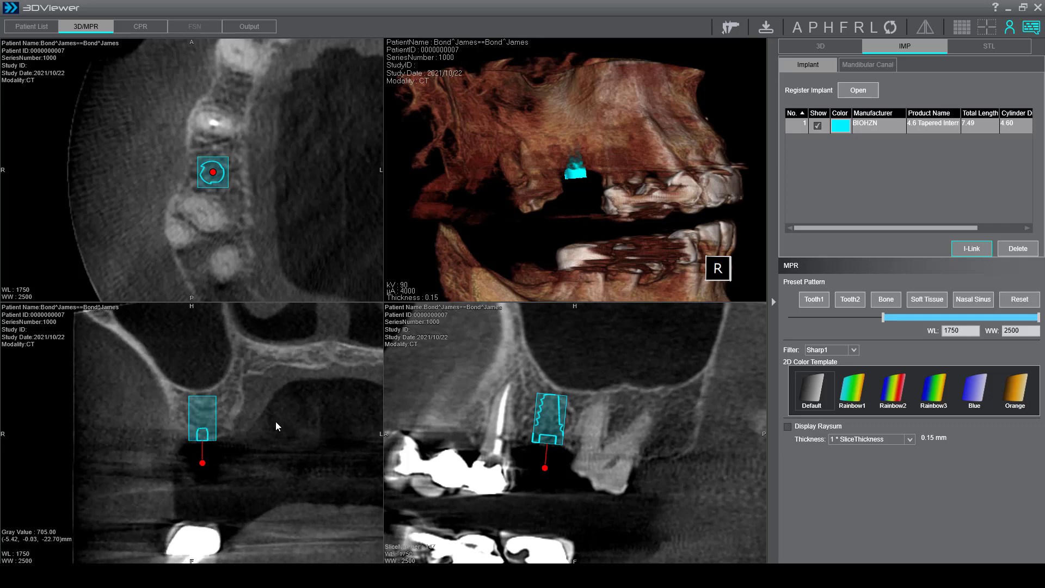
scroll(276, 421, up, 8)
scroll(275, 420, up, 8)
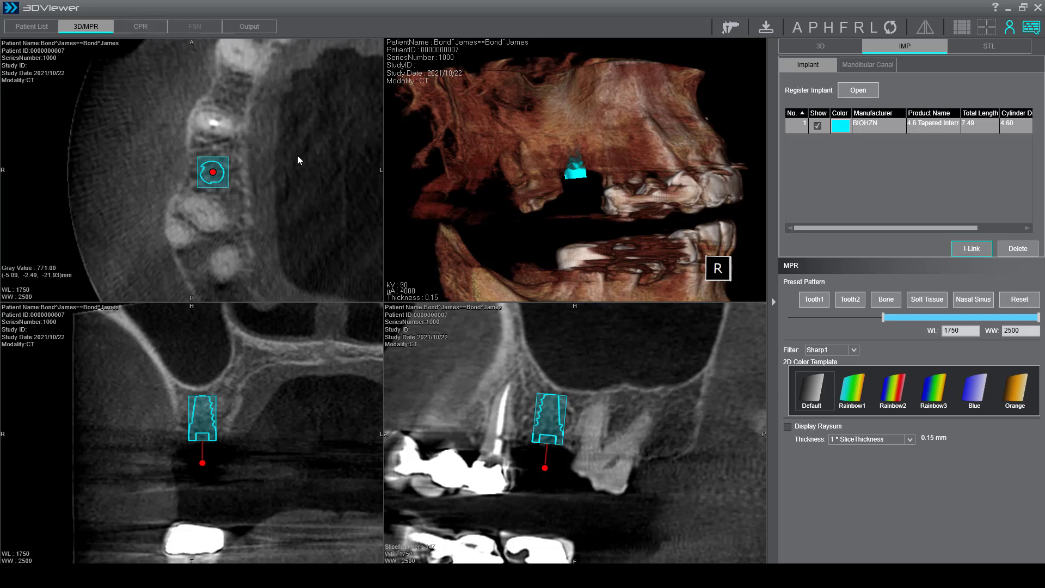
Trace a CPR curve along the upper right arch, from the rear molar through the implant site to the front teeth.
scroll(297, 155, down, 5)
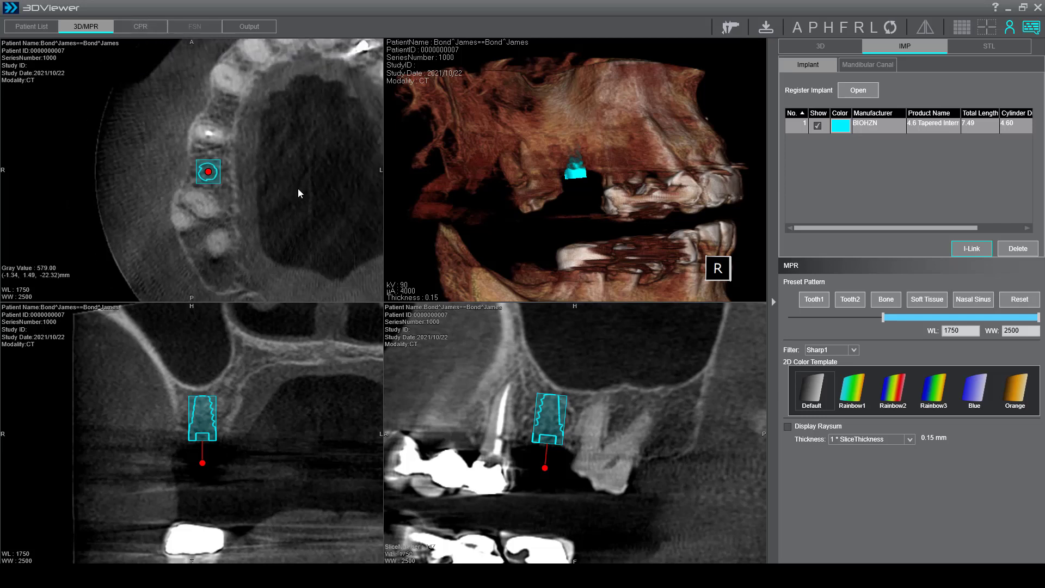
click(145, 25)
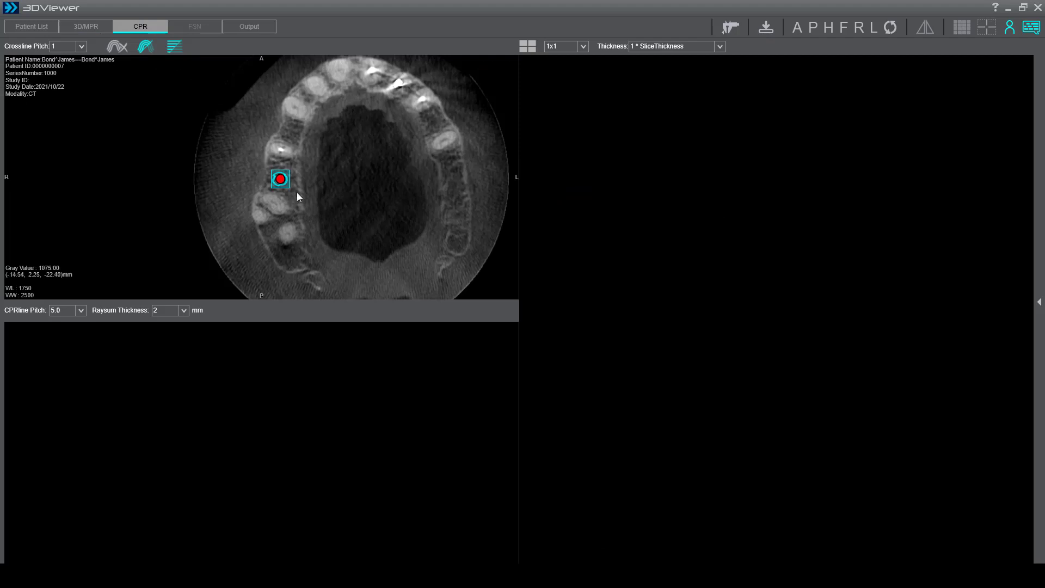
right_drag(313, 211, 310, 160)
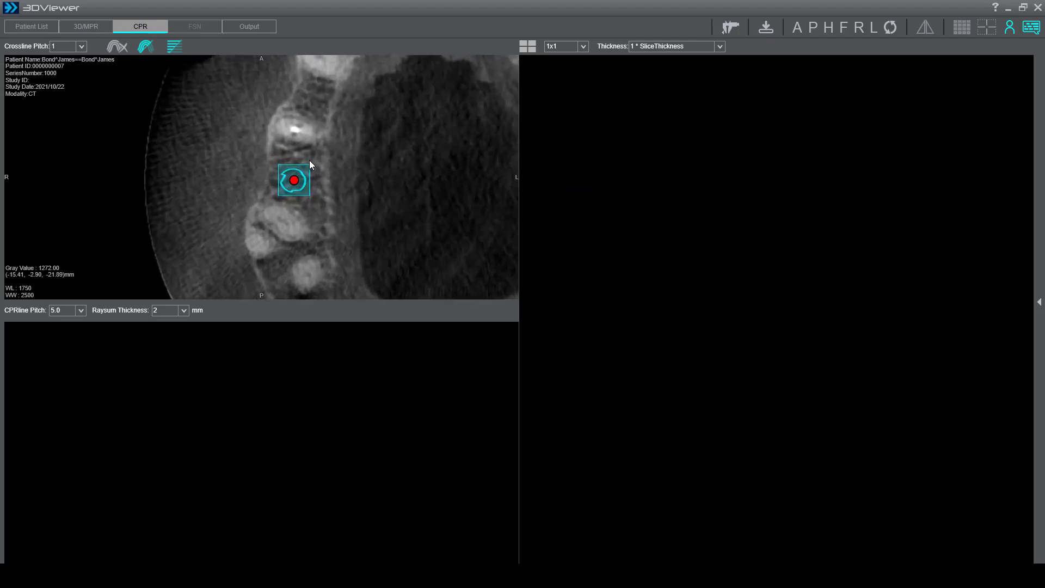
middle_drag(354, 214, 286, 185)
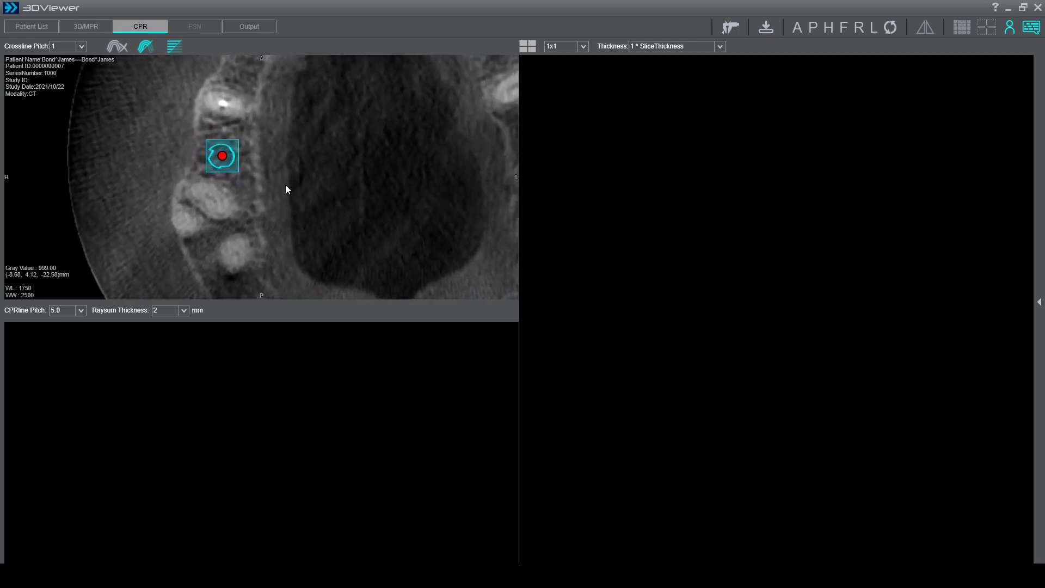
right_drag(298, 197, 299, 206)
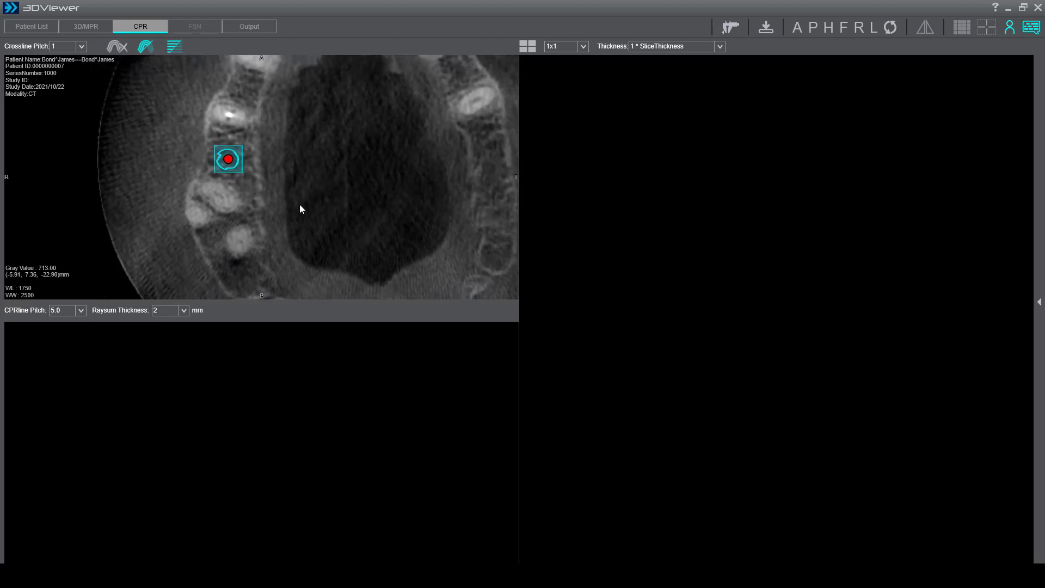
right_drag(297, 156, 296, 179)
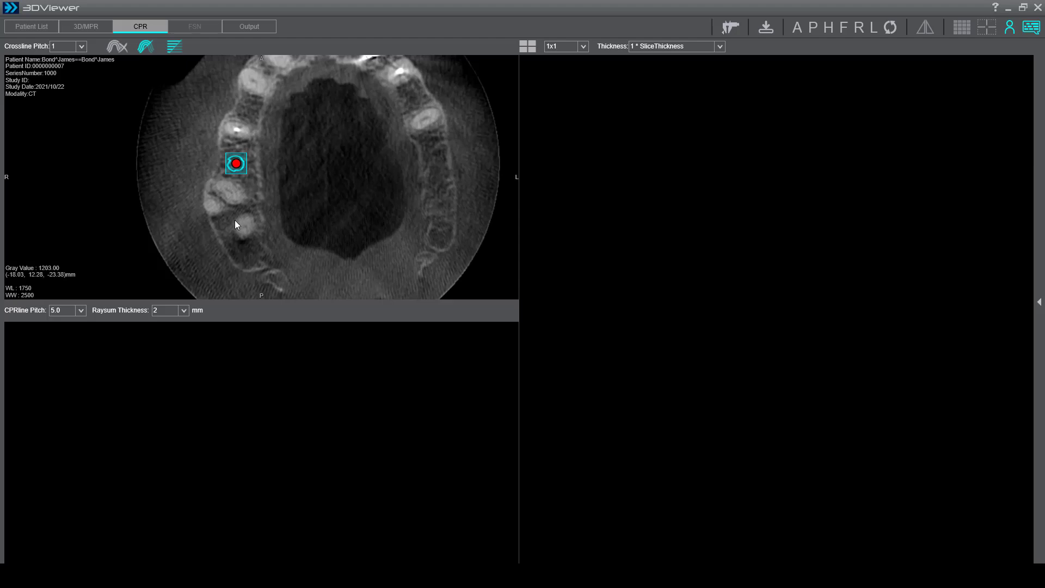
click(233, 146)
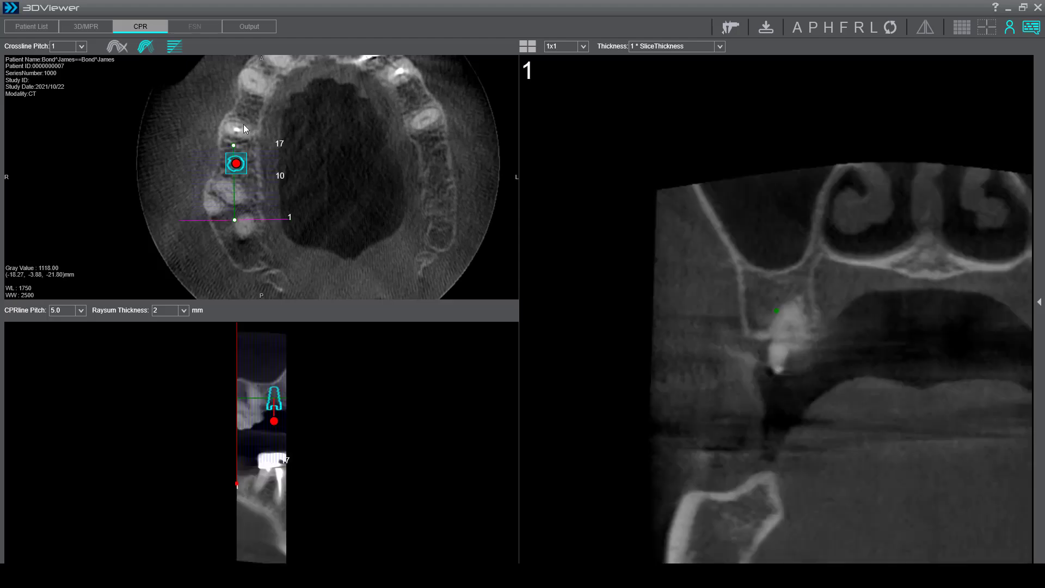
click(259, 80)
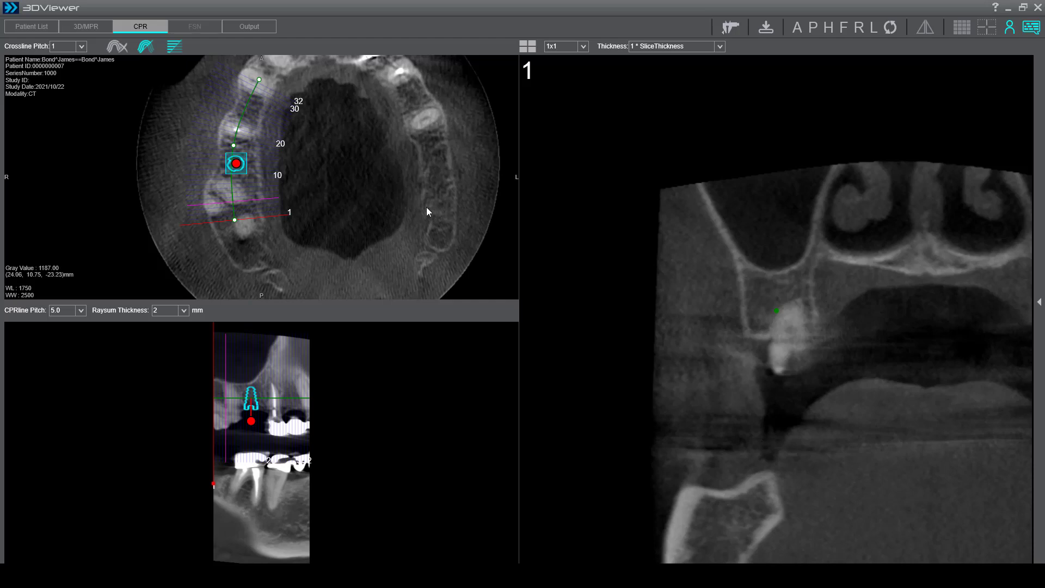
Show the CPR cross-sections in a 4x4 layout with a sharpening filter, enlarged around the implant and starting at slice 9.
click(584, 48)
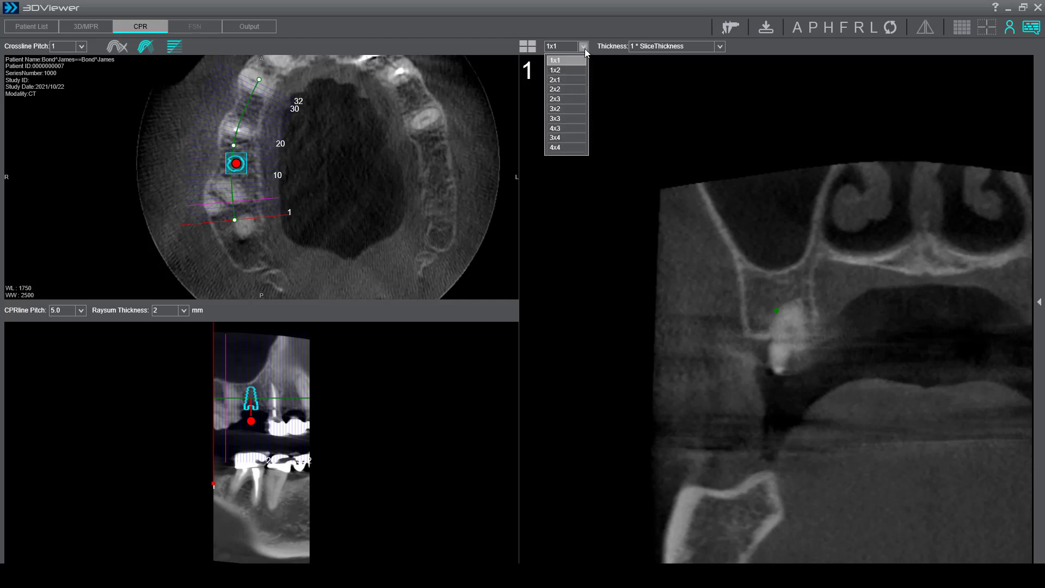
click(560, 148)
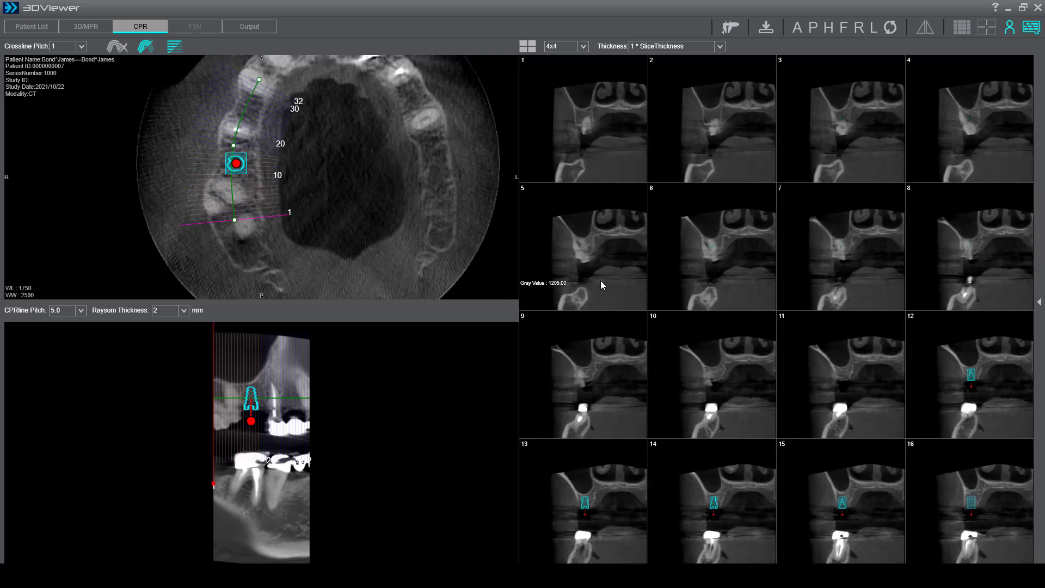
right_click(603, 253)
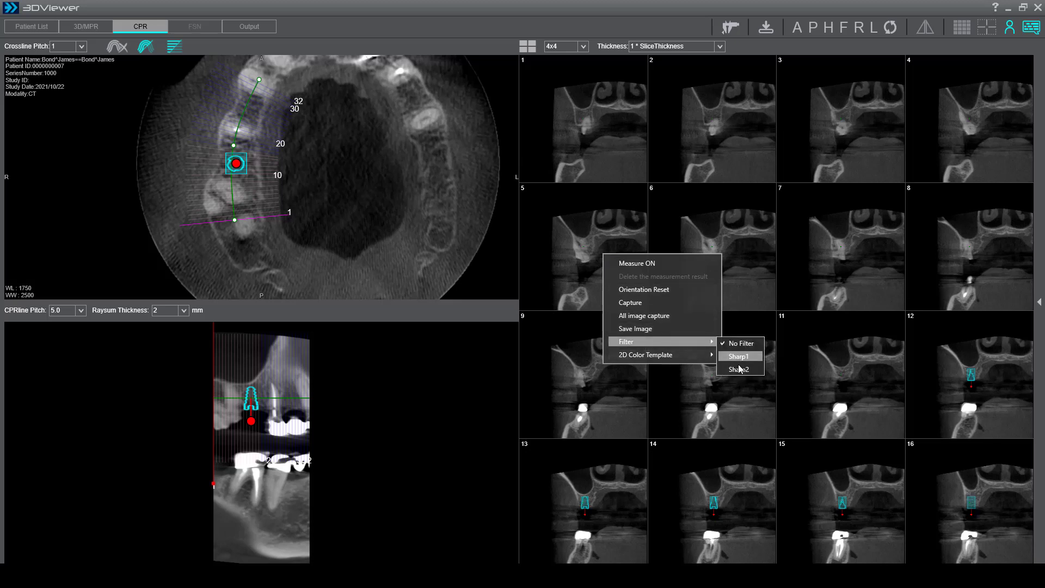
click(642, 301)
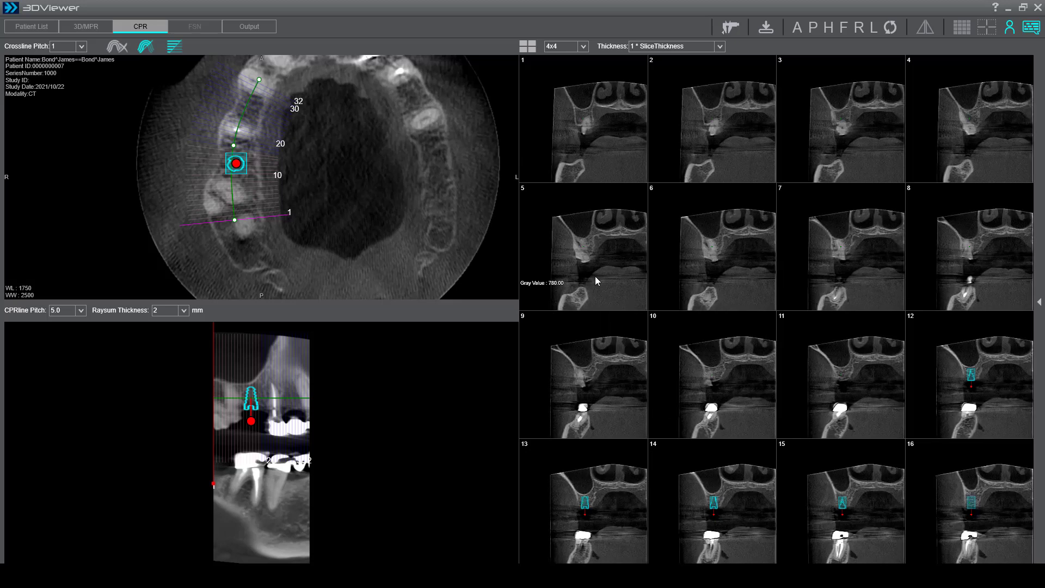
drag(595, 276, 593, 227)
right_drag(593, 227, 595, 148)
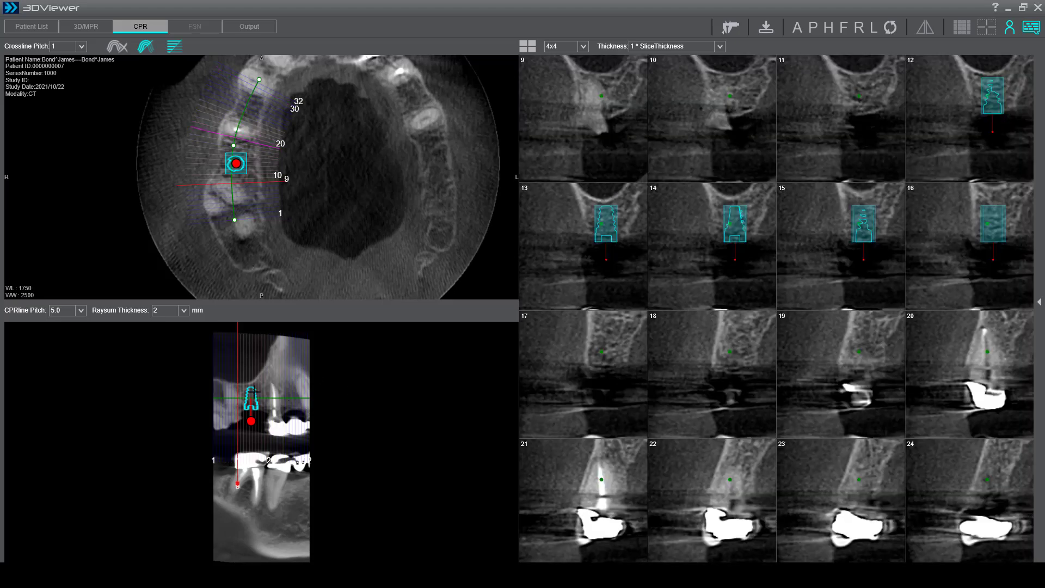
Enlarge the panoramic CPR image slightly, and hide the crosslines and the CPR line.
right_drag(249, 547, 262, 528)
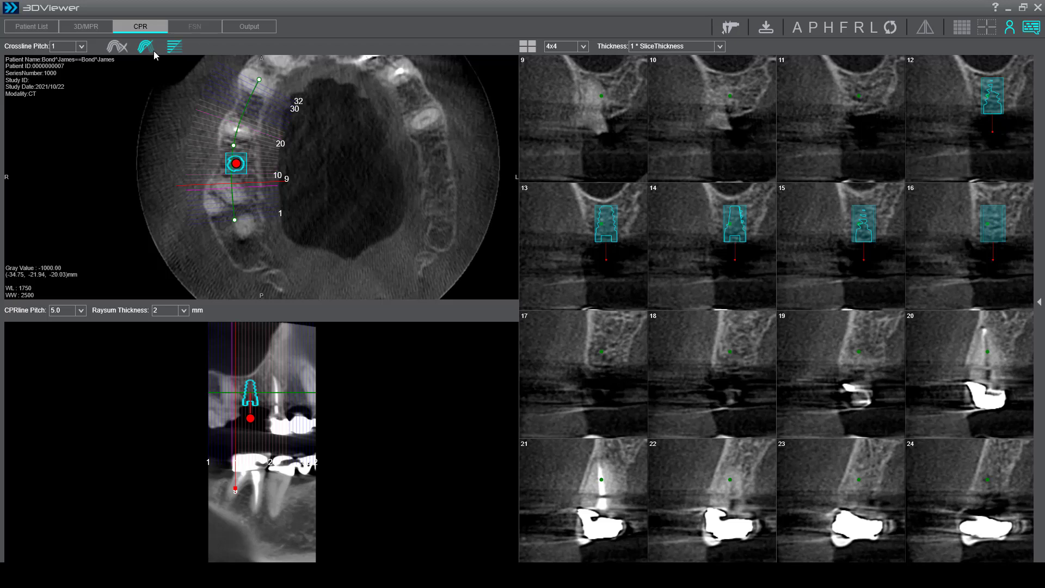
click(174, 48)
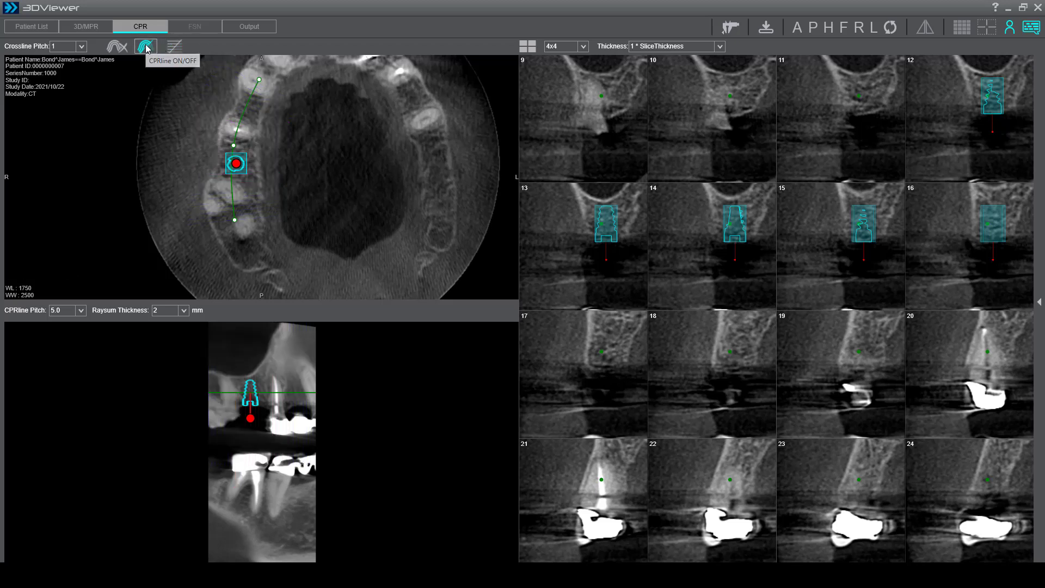
click(146, 47)
click(146, 47)
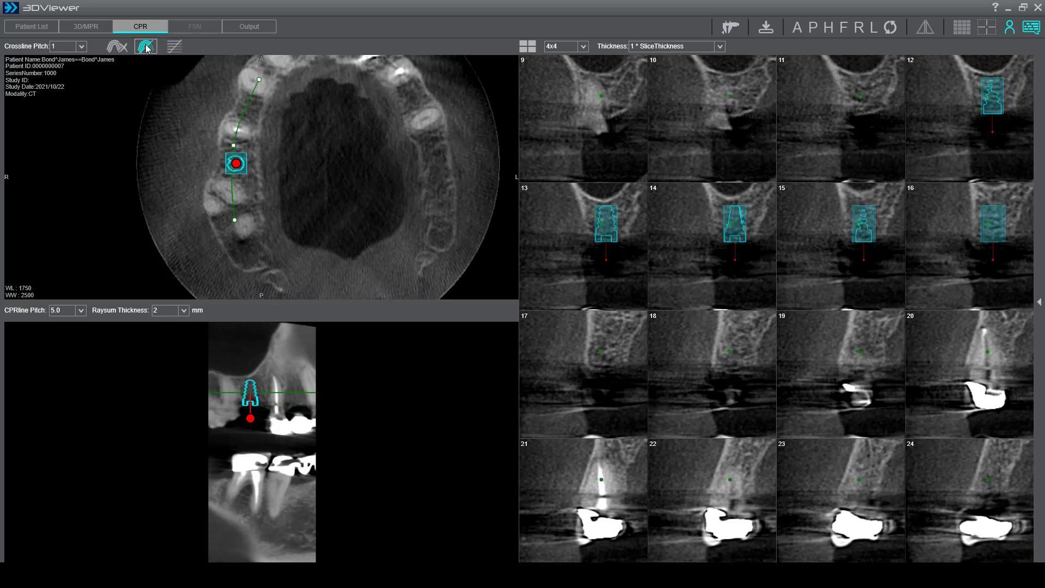
click(146, 48)
Apply a sharpening filter to the panoramic CPR image.
right_click(259, 511)
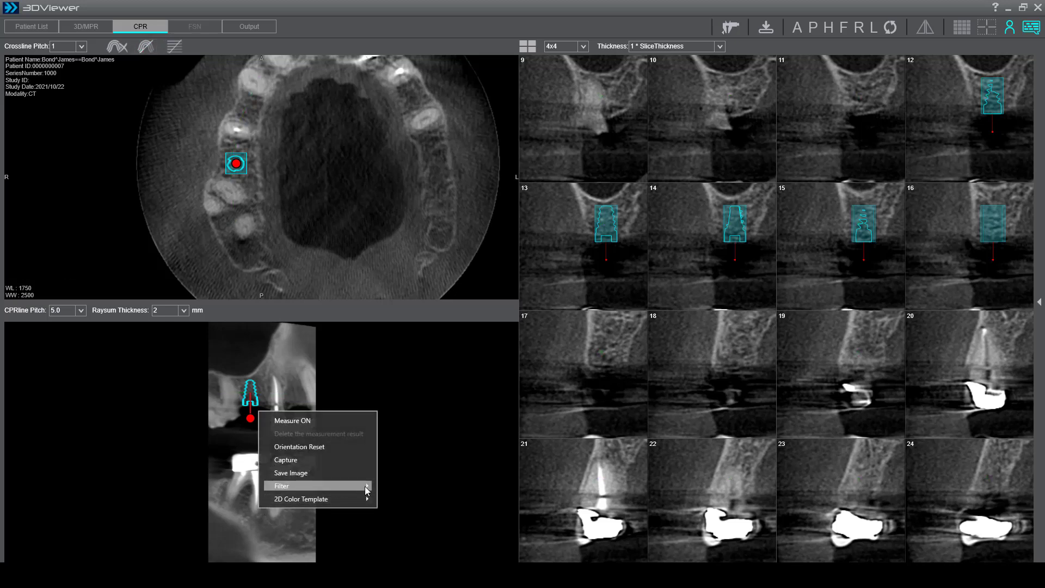
mouse_move(353, 485)
click(393, 513)
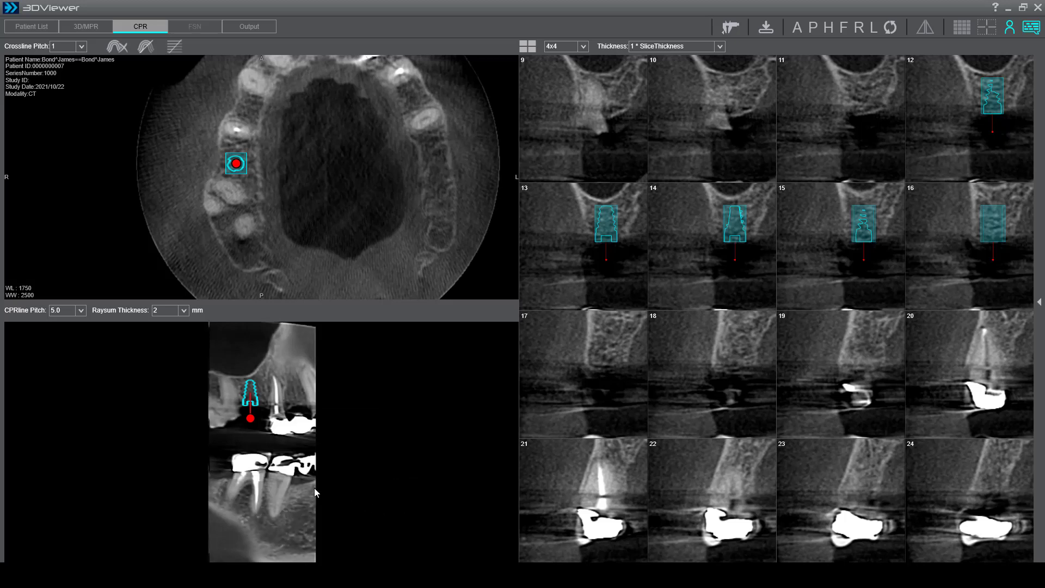
Compare the panoramic image at Raysum thicknesses of 10 and 25 mm, and set the thickness to 5 mm.
click(184, 311)
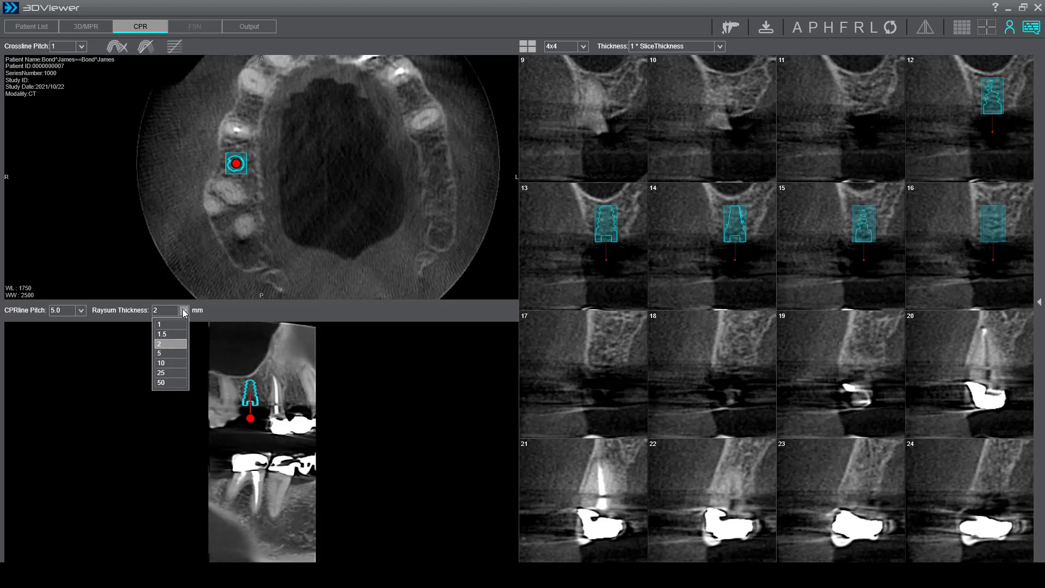
click(171, 362)
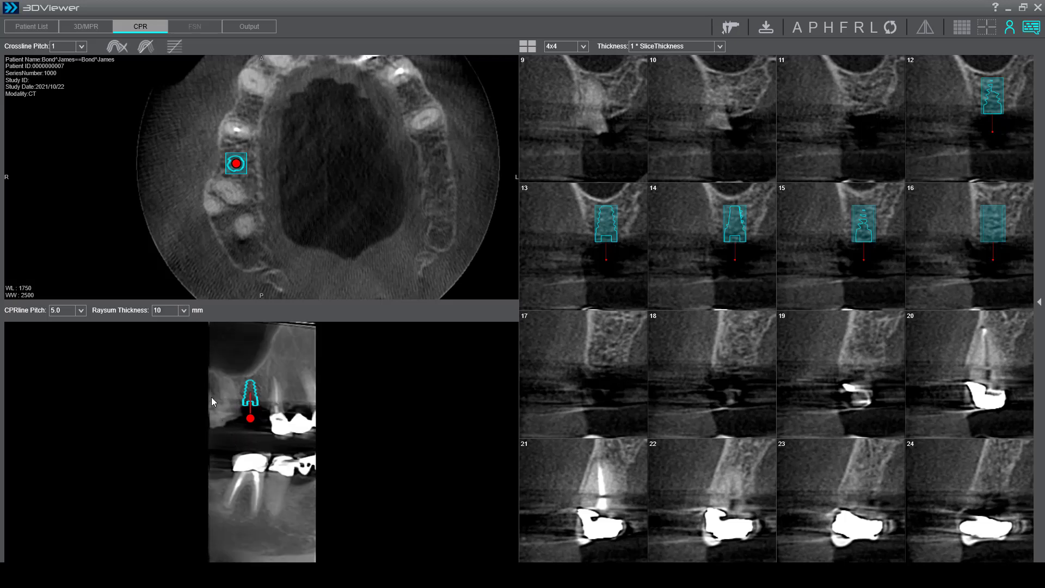
click(184, 311)
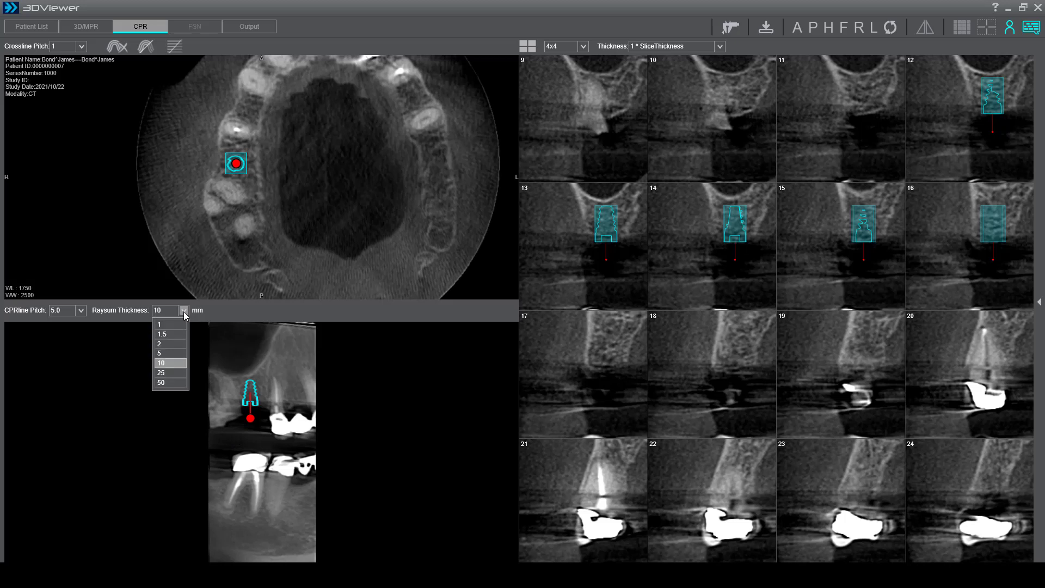
click(171, 374)
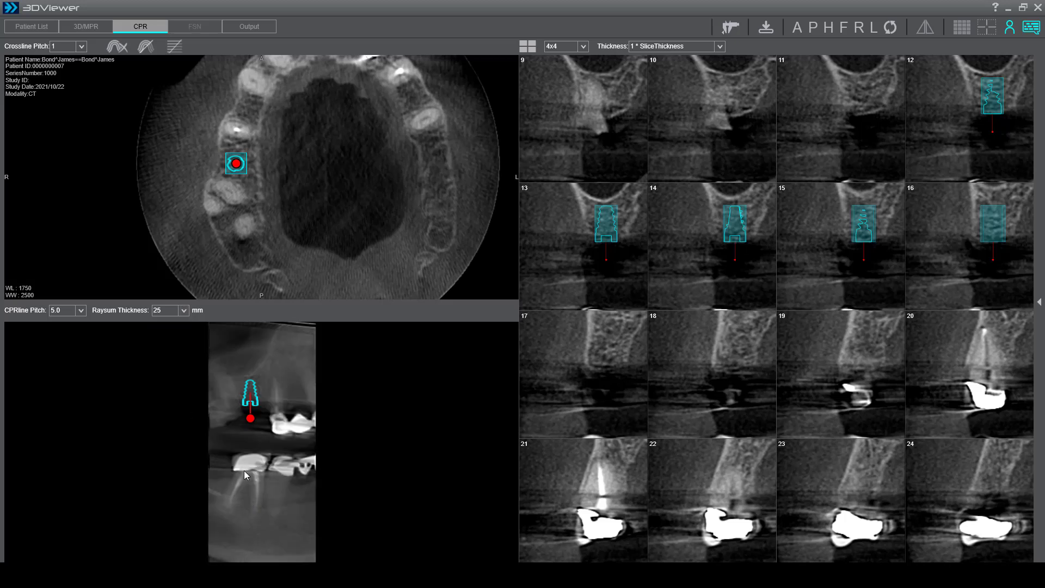
click(185, 311)
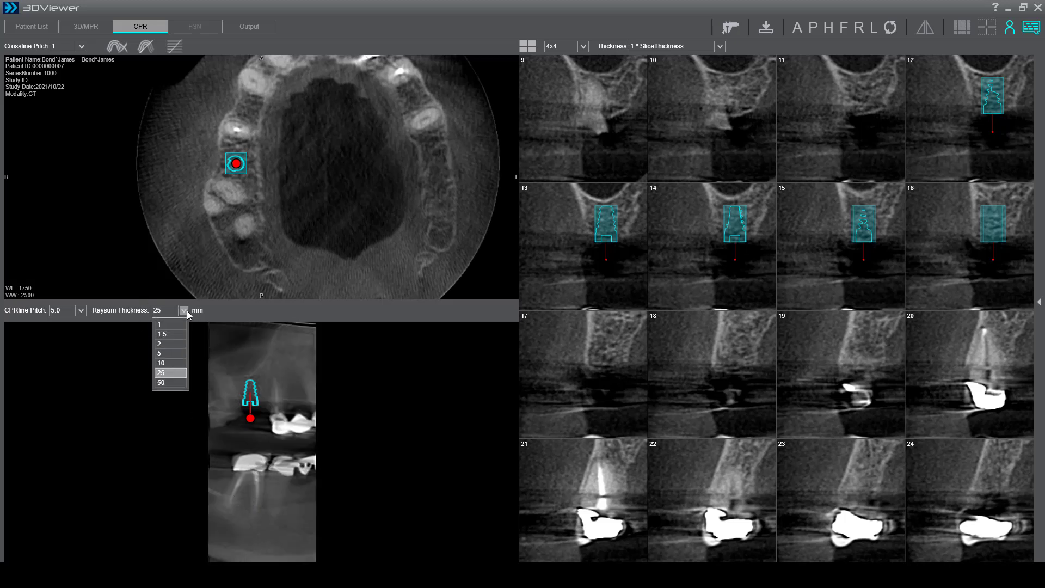
click(171, 363)
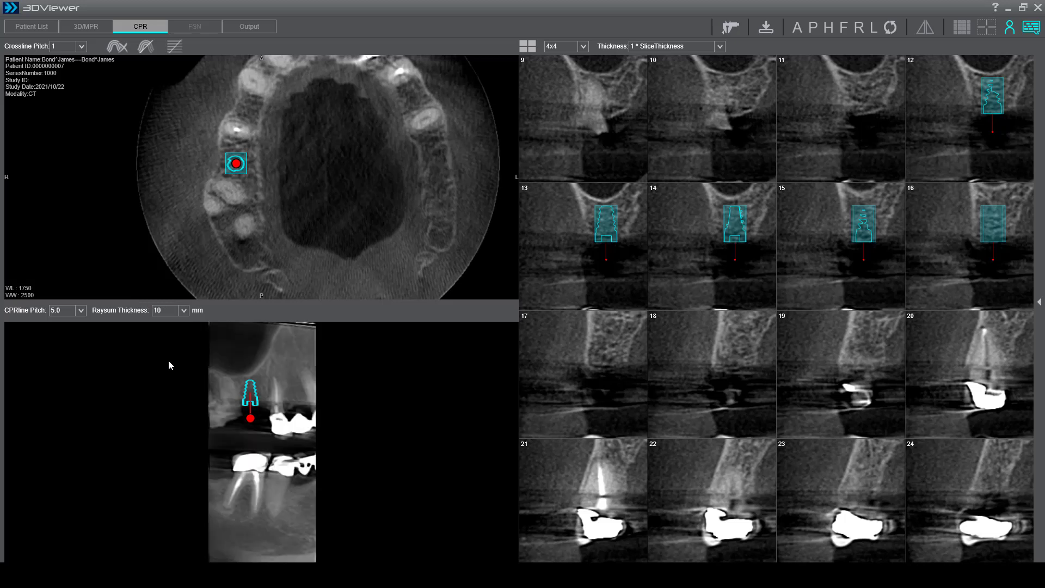
click(183, 313)
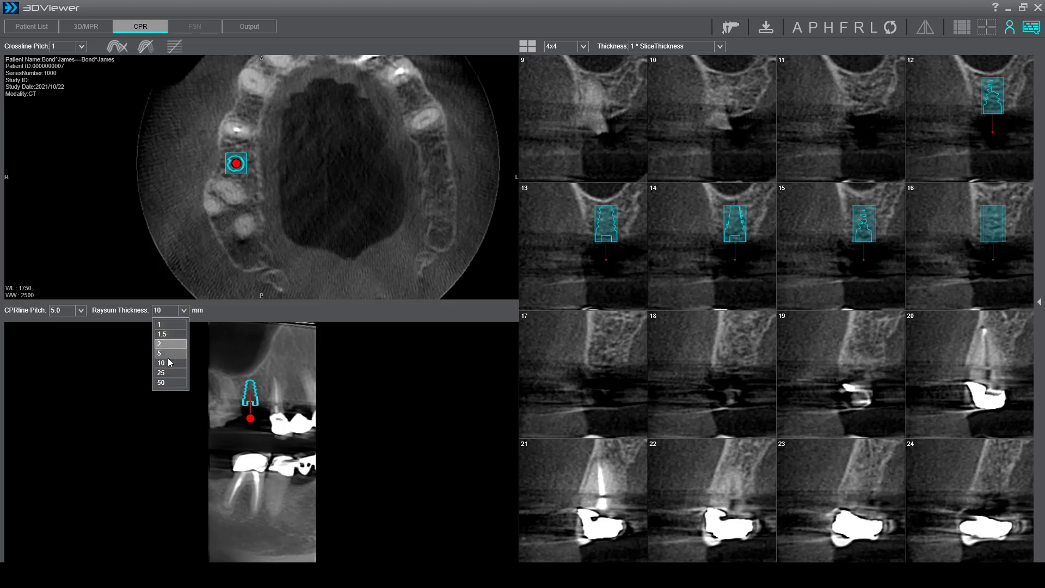
click(167, 357)
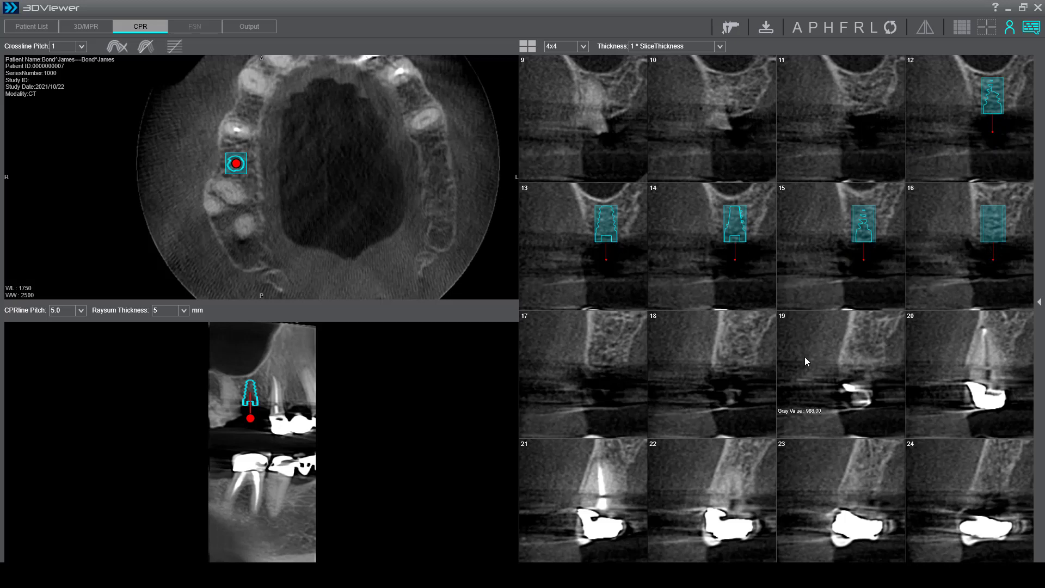
Show the crosslines and CPR line again, and start the cross-section grid at slice 7 on the molar behind the implant.
click(174, 46)
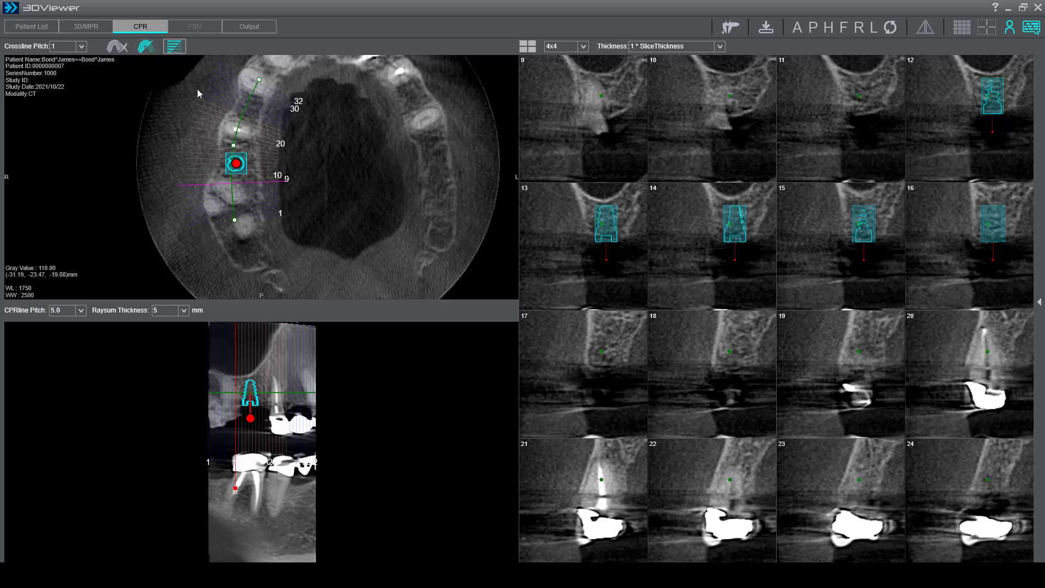
click(218, 192)
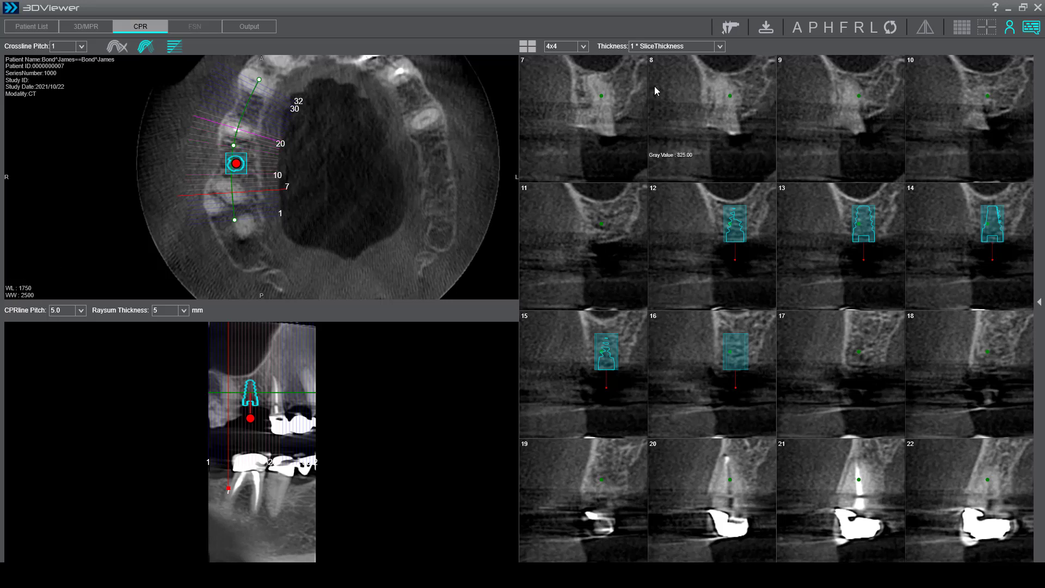
Return from the CPR cross-sections to the 3D/MPR views of the implant.
click(766, 27)
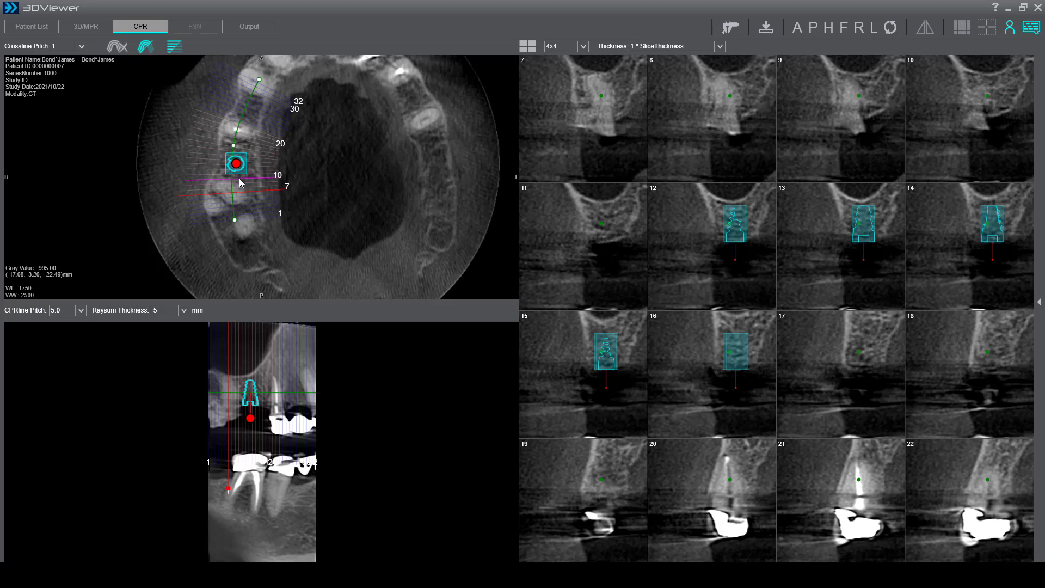
click(96, 30)
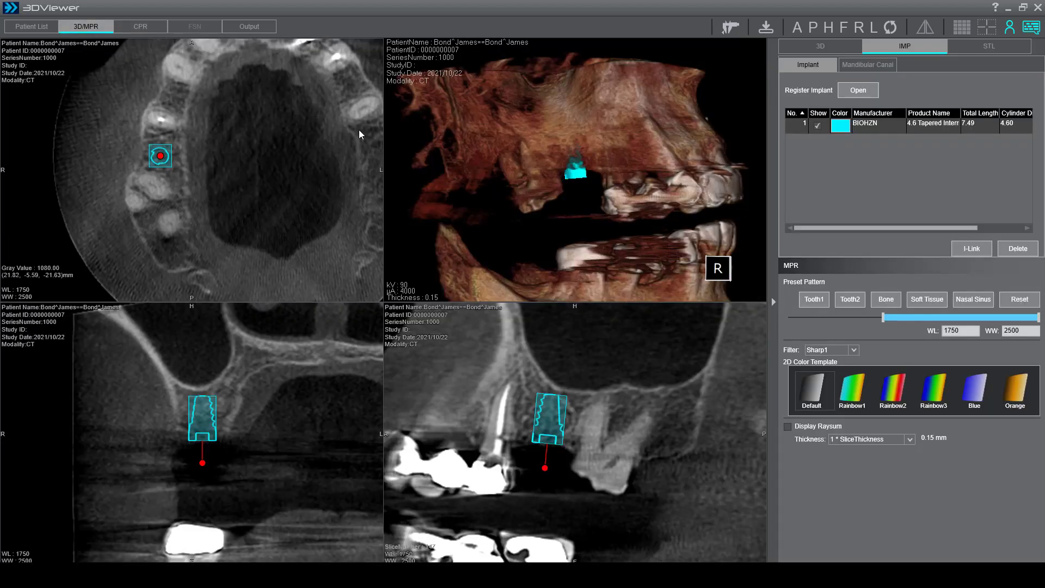